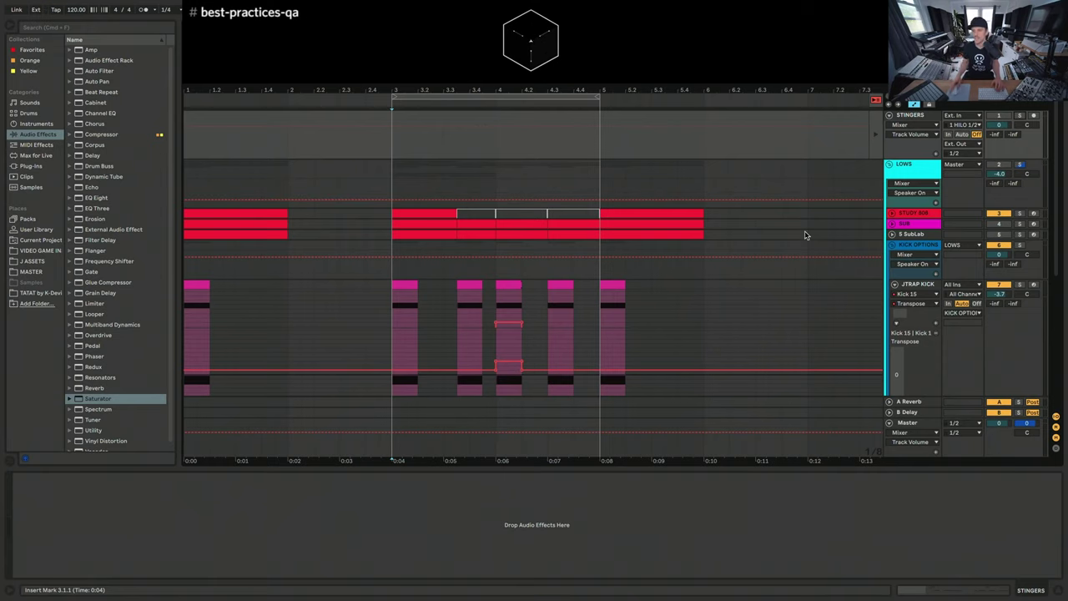
Step: Switch the LOWS group back on and check the LOWS and STUDY 808 device chains
left_click(1000, 166)
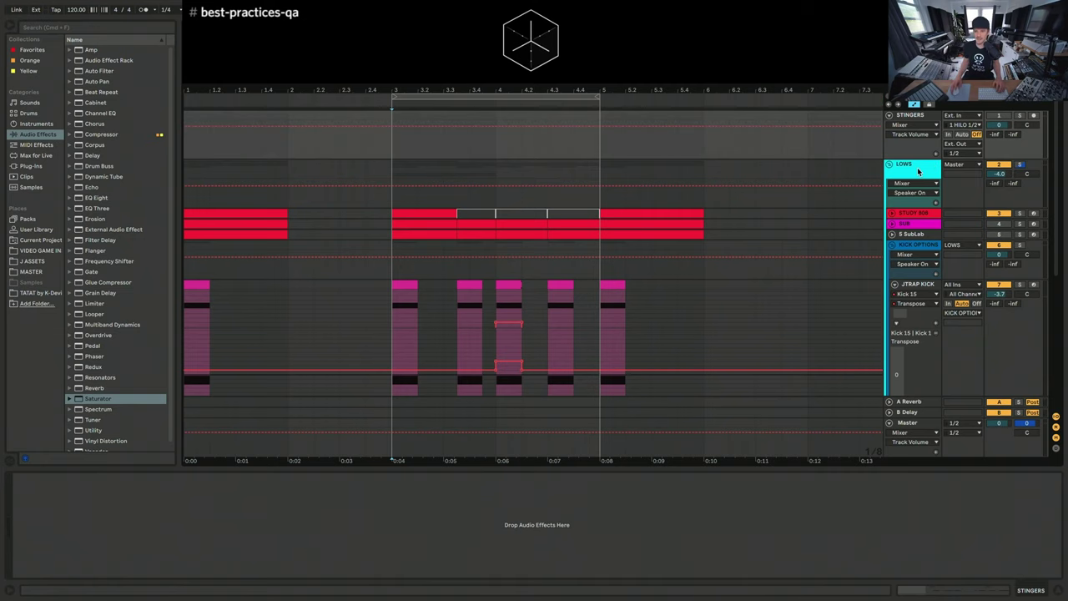
left_click(916, 171)
scroll(926, 158, "down", 2)
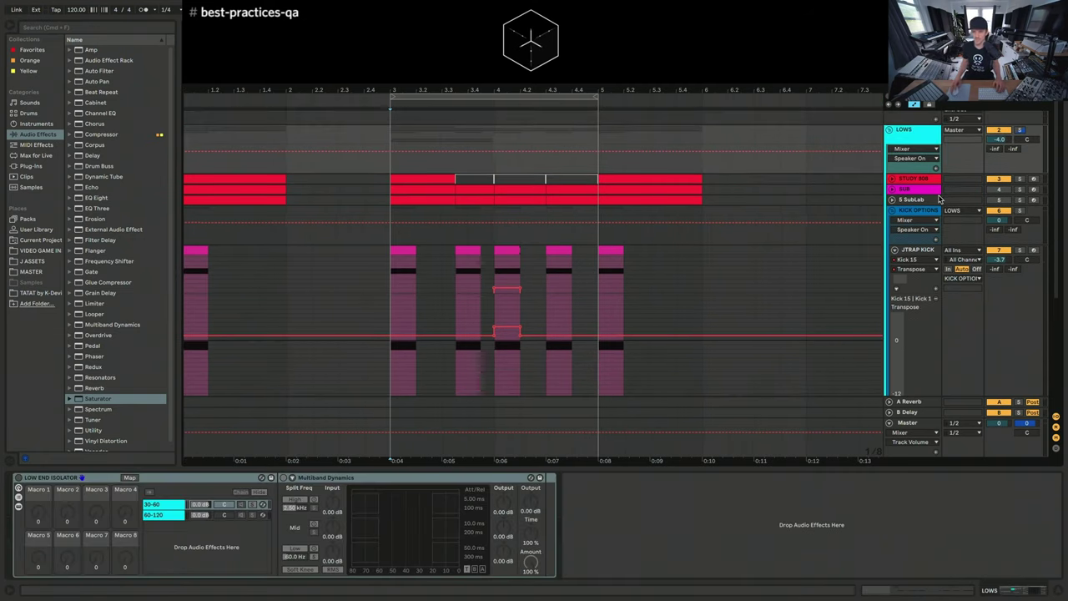
left_click(918, 180)
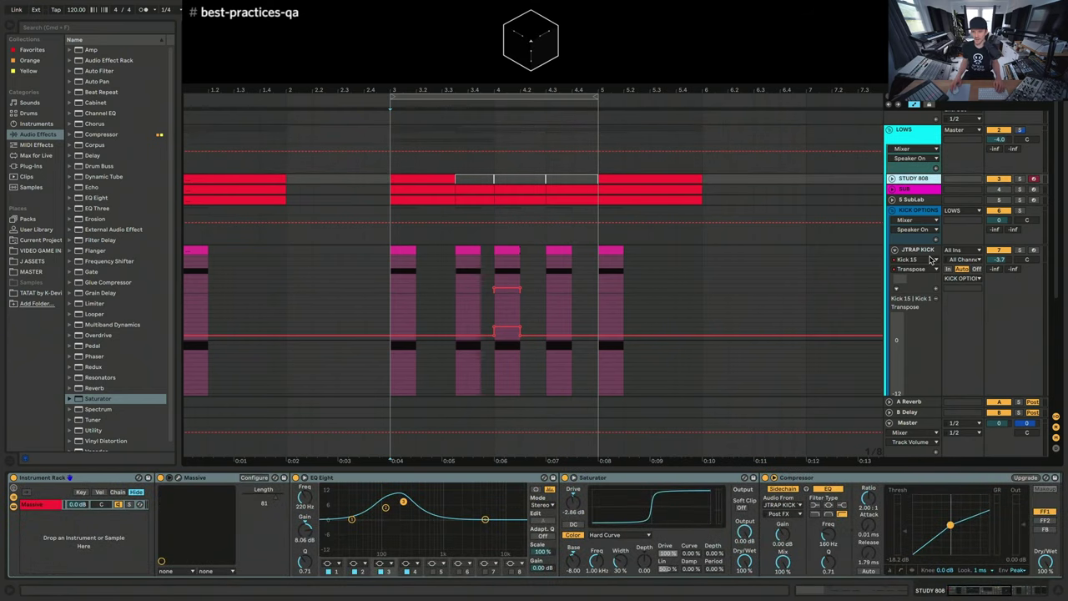
scroll(951, 267, "down", 5)
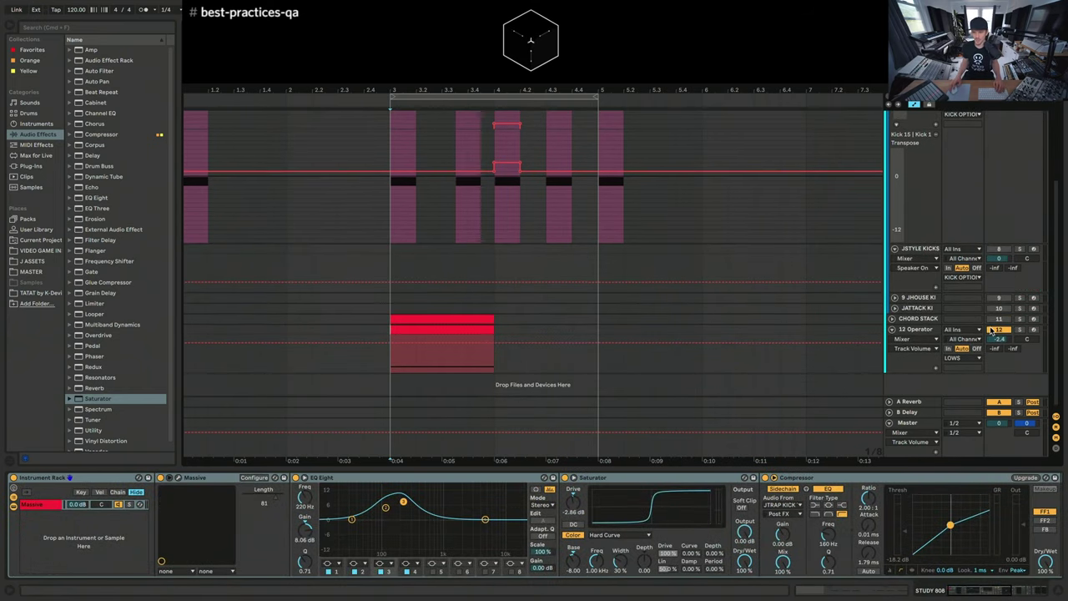
scroll(679, 295, "up", 5)
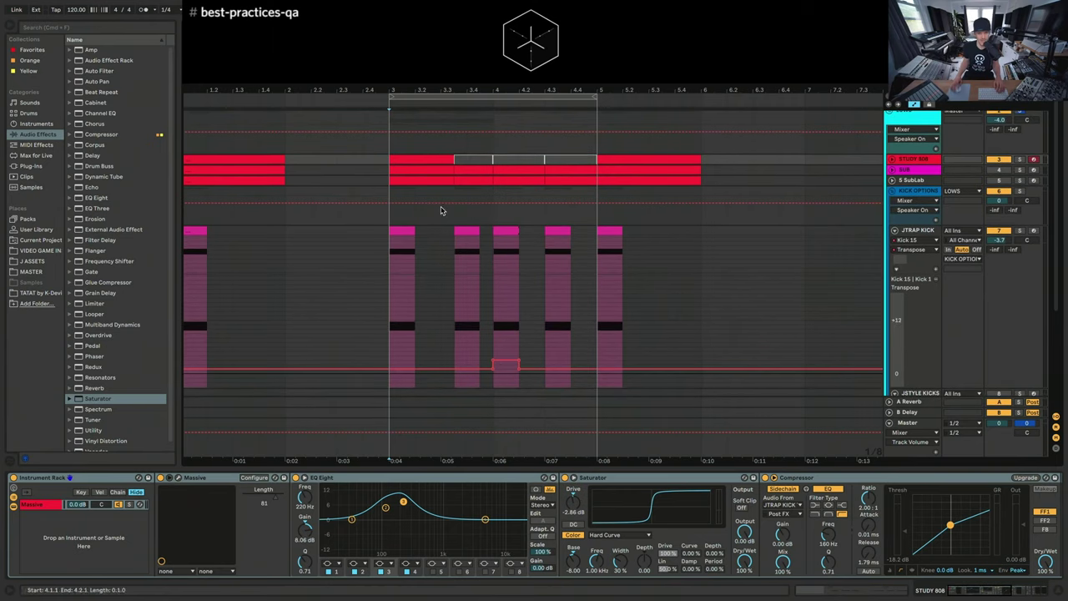
Step: Play the low end with KICK OPTIONS selected to hear the 808 against JTRAP KICK
left_click(780, 193)
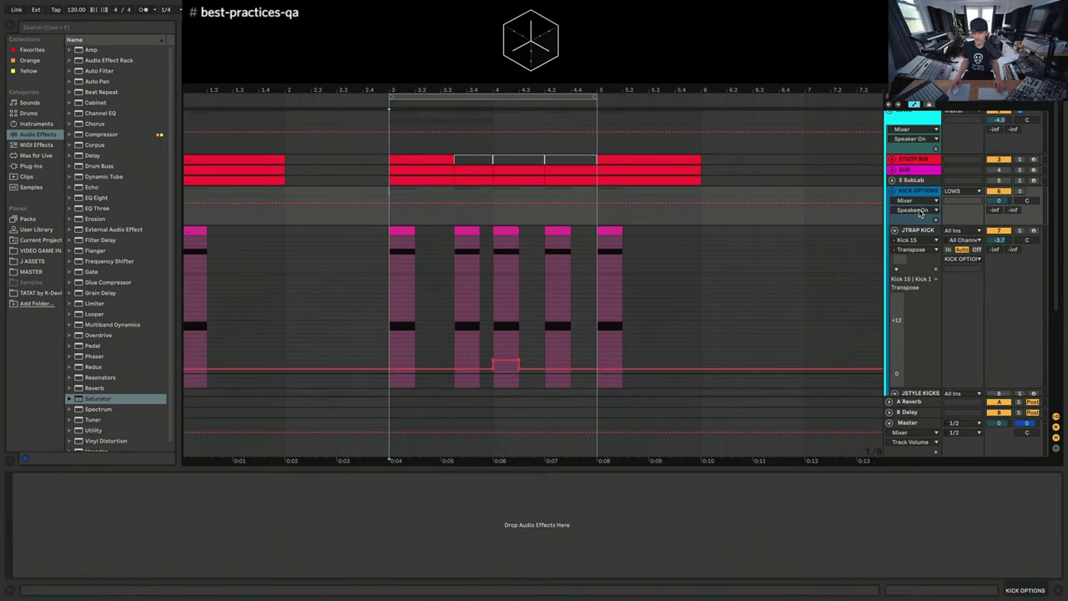
key("space")
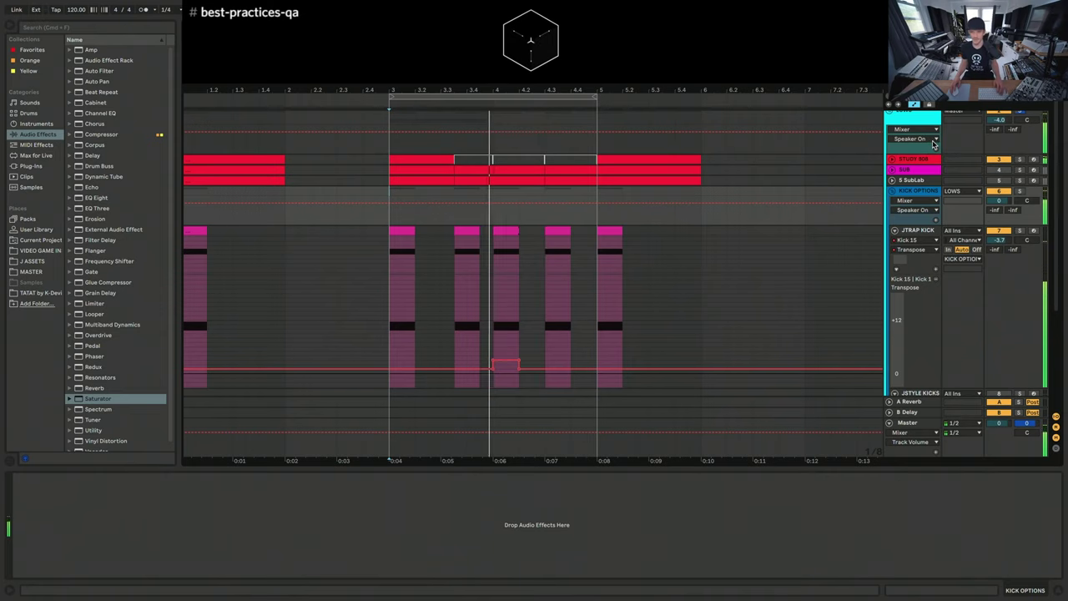
key("space")
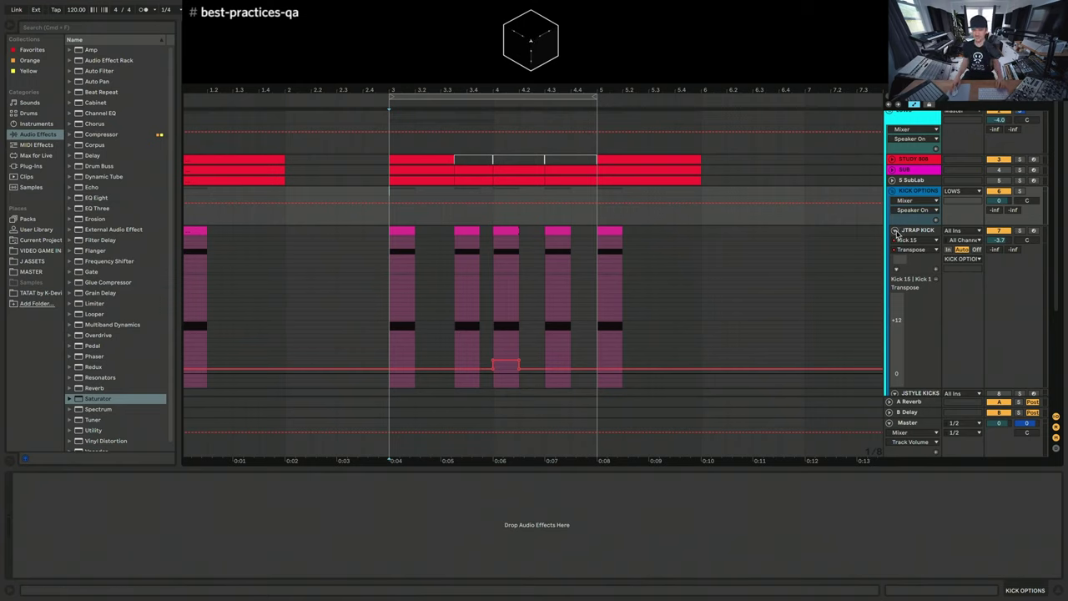
Step: Fold JTRAP KICK, switch on JSTYLE KICKS, and play both kicks while viewing Kick 15's devices
left_click(894, 231)
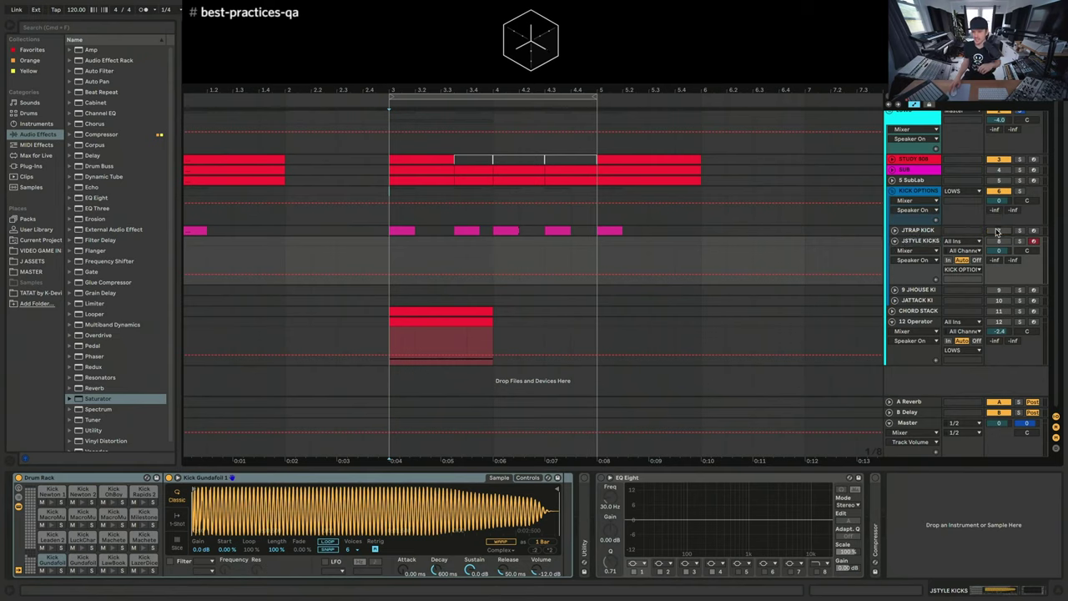
left_click(1004, 244)
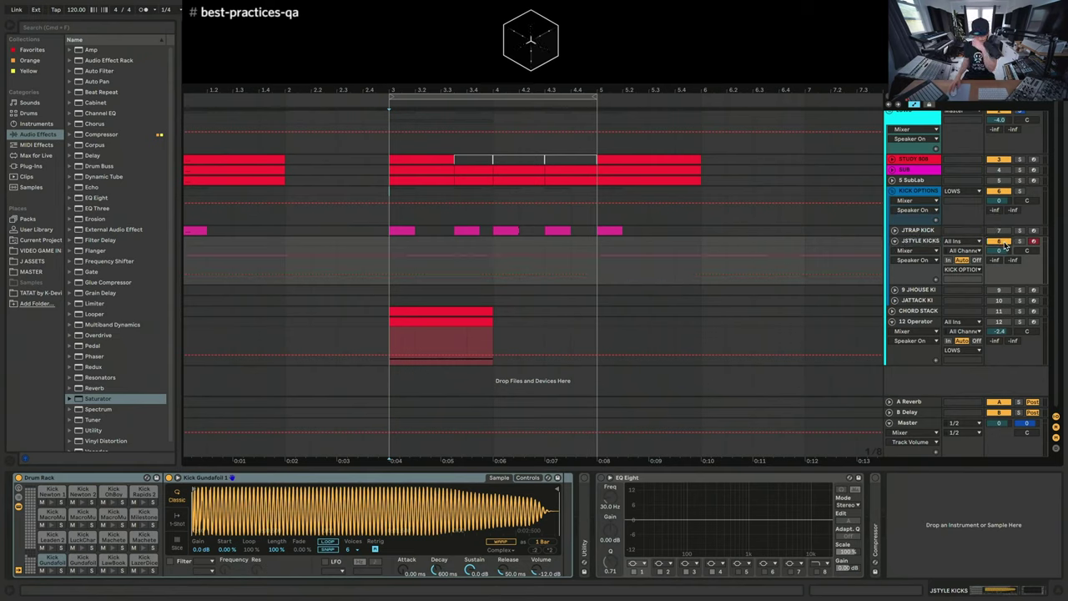
left_click(1005, 232)
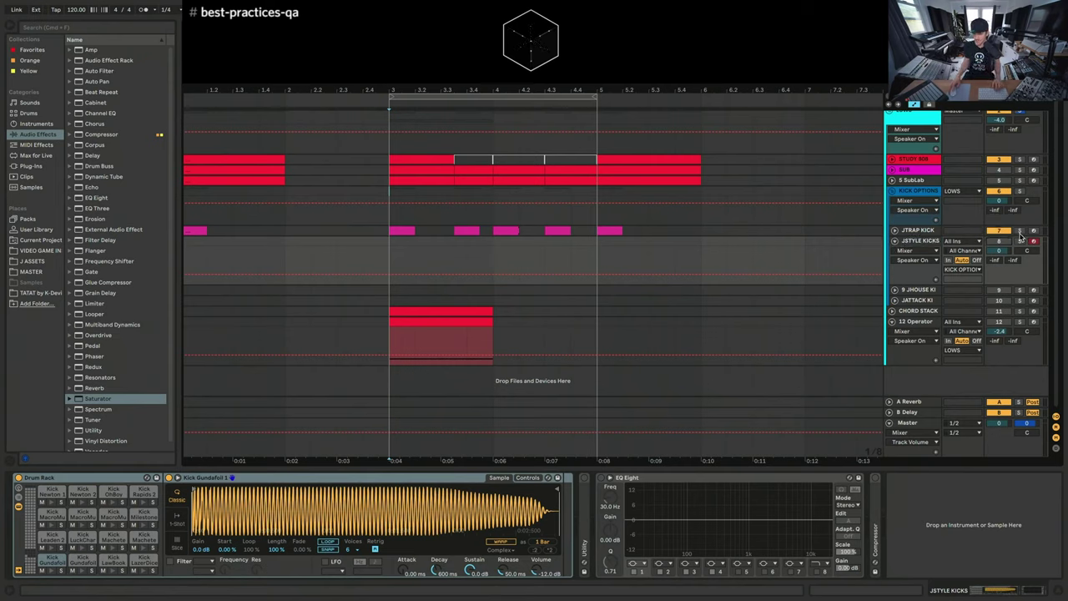
key("space")
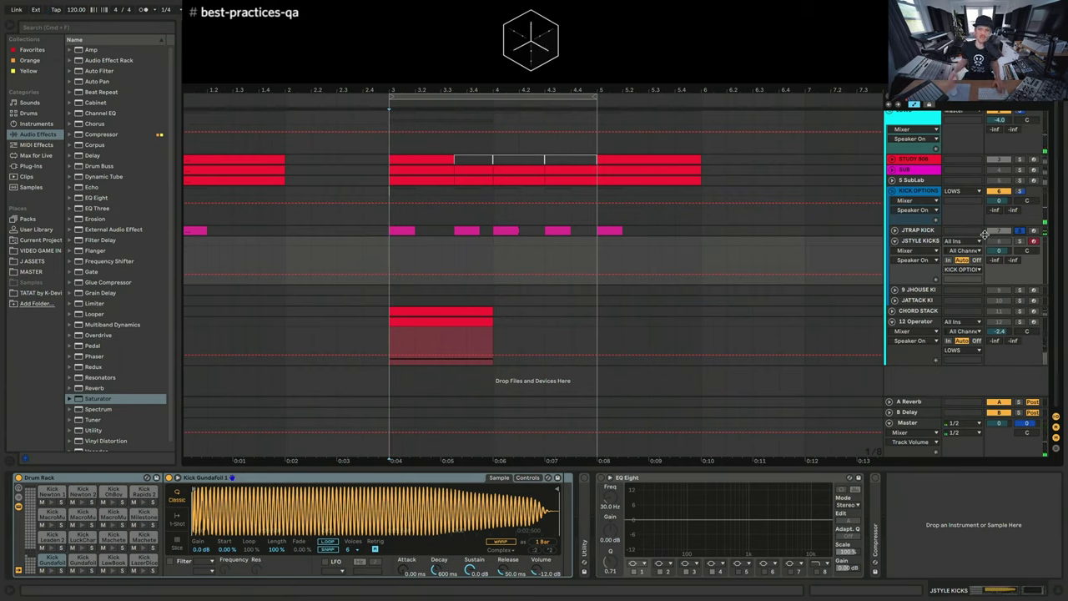
left_click(931, 235)
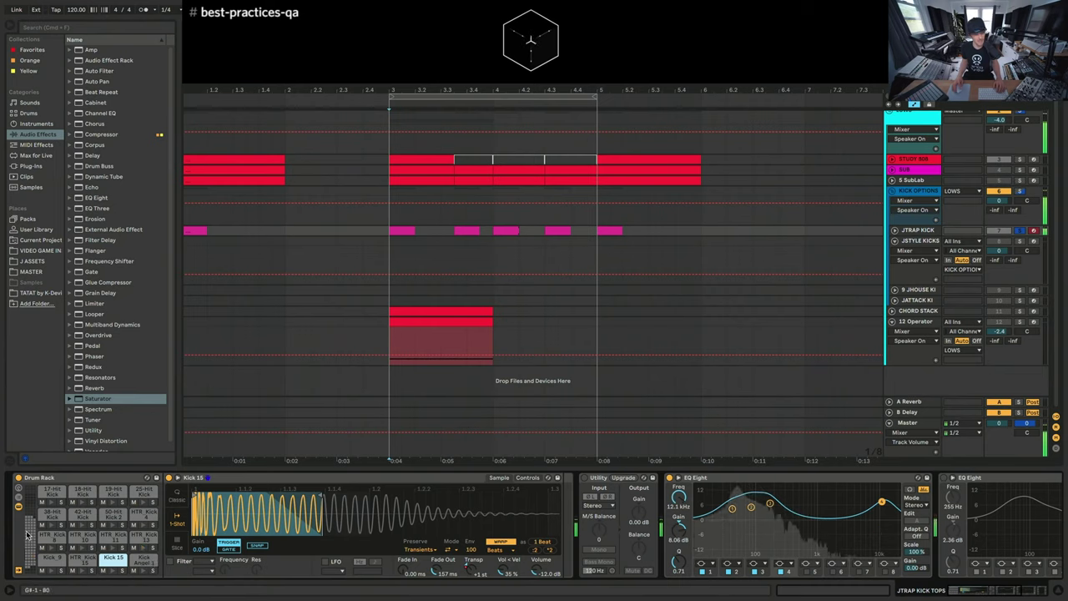
scroll(50, 538, "up", 5)
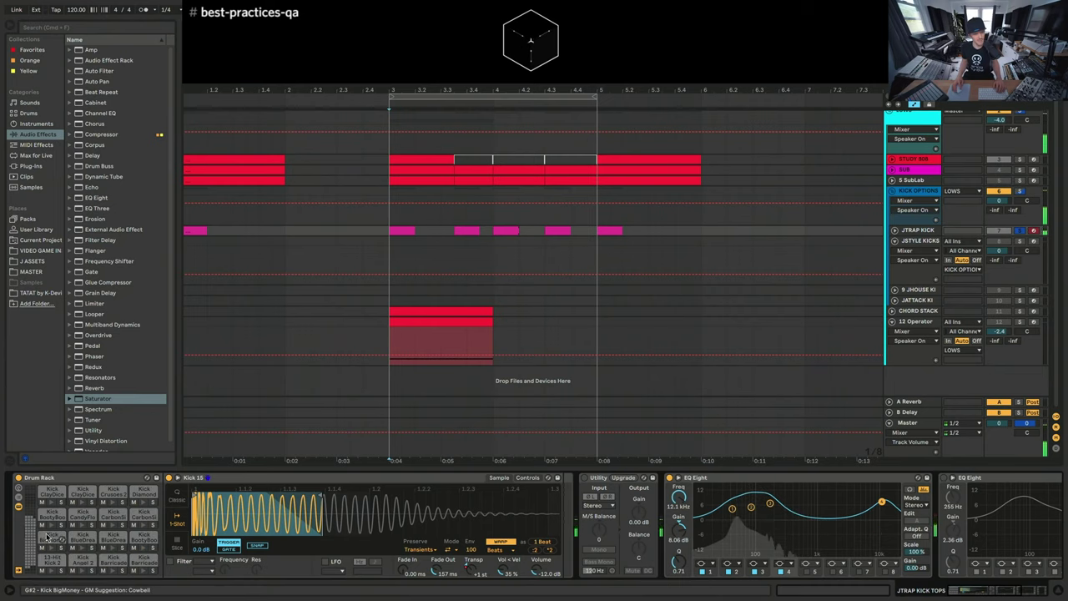
Step: Unsolo JTRAP KICK and create an empty MIDI clip over bars 3–4 on JSTYLE KICKS
left_click(1017, 232)
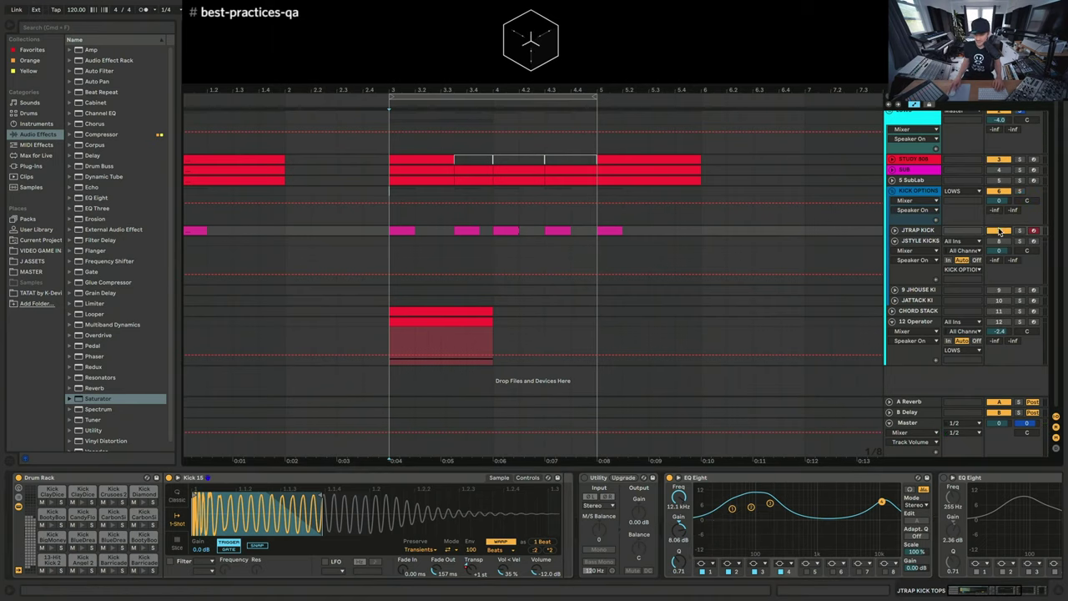
left_click_drag(388, 272, 488, 242)
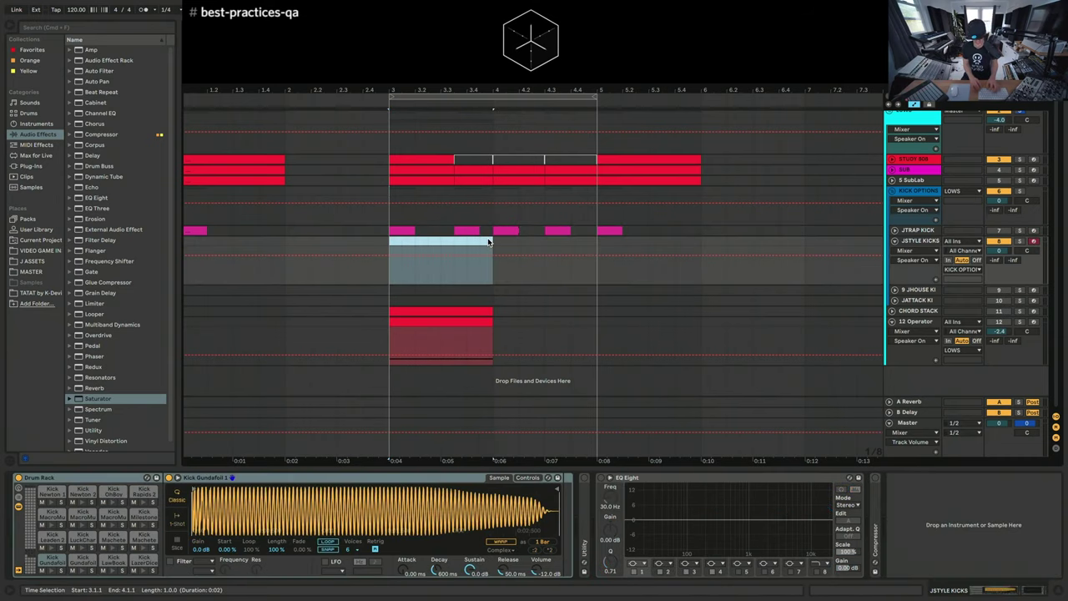
key("super+shift+m")
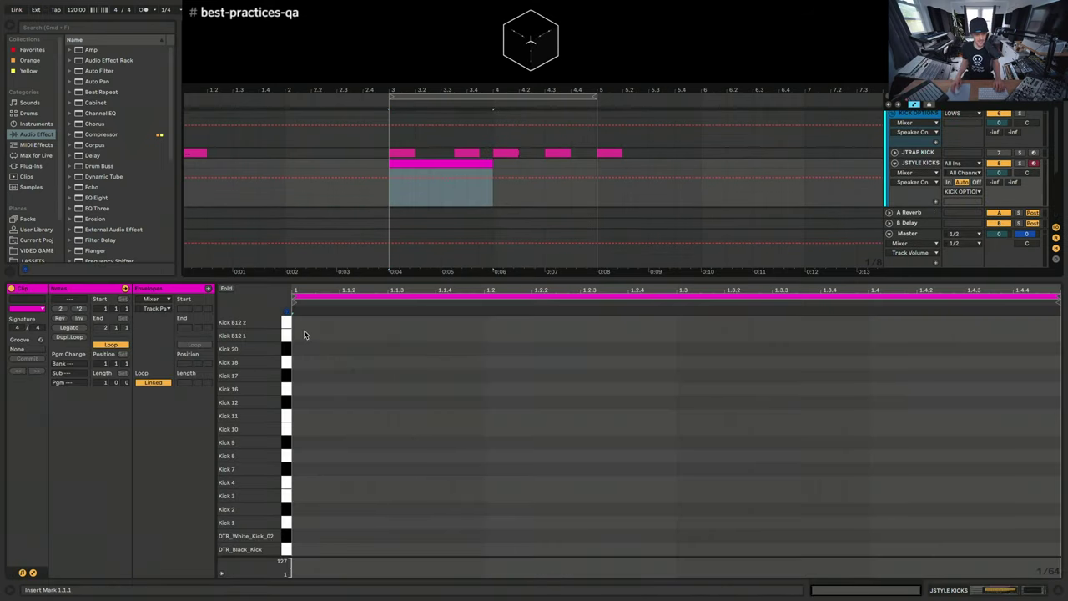
Step: Draw a one-beat note in the bar-3 JSTYLE KICKS clip and move it to the Kick 8 pad (D3)
left_click_drag(297, 322, 518, 322)
key("space")
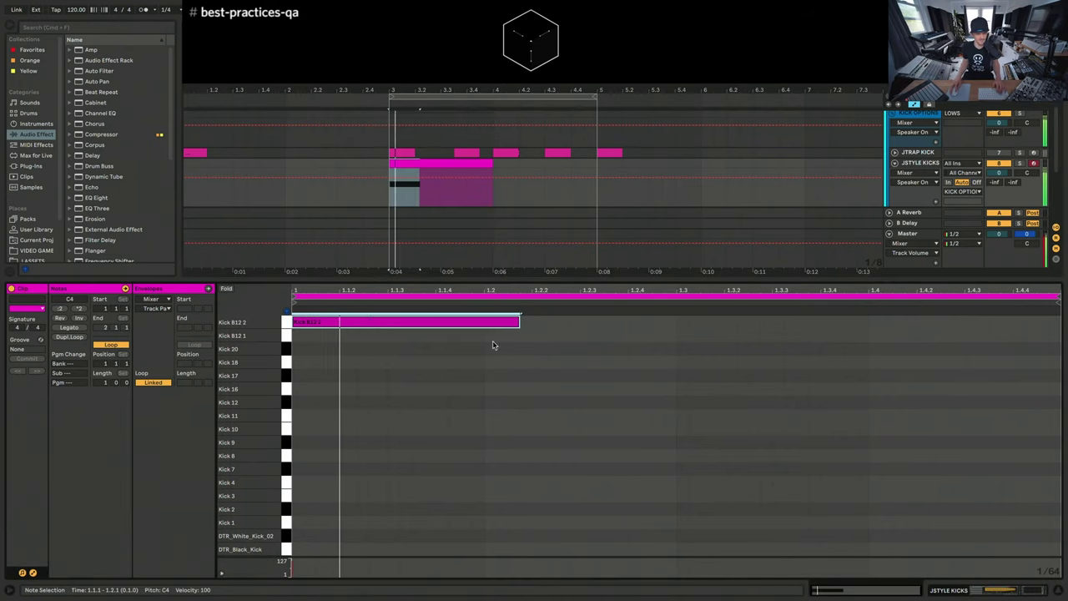
left_click_drag(400, 359, 424, 332)
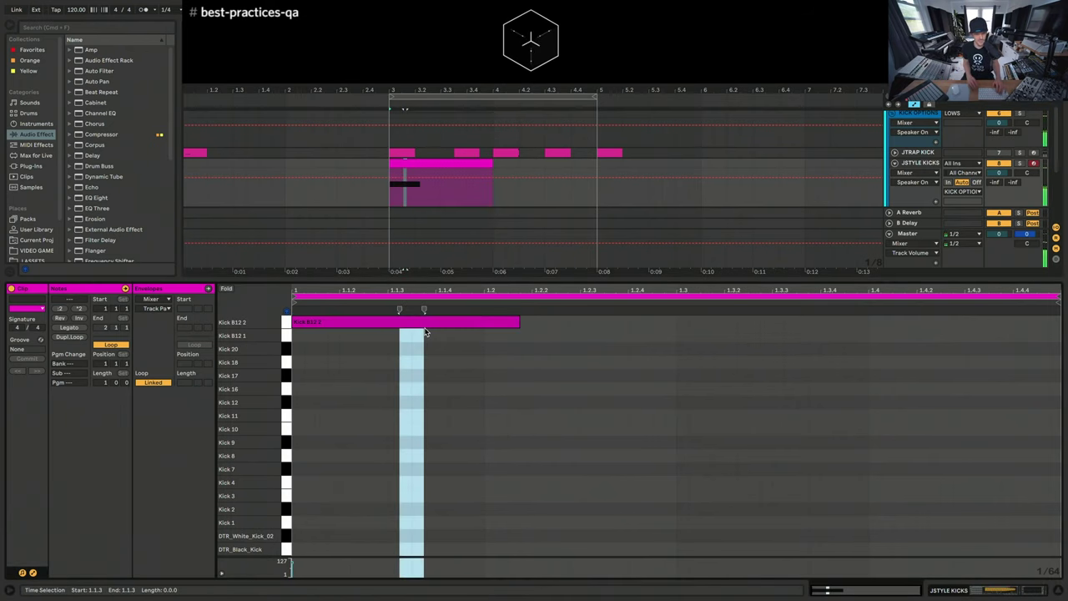
left_click(430, 324)
key("Down")
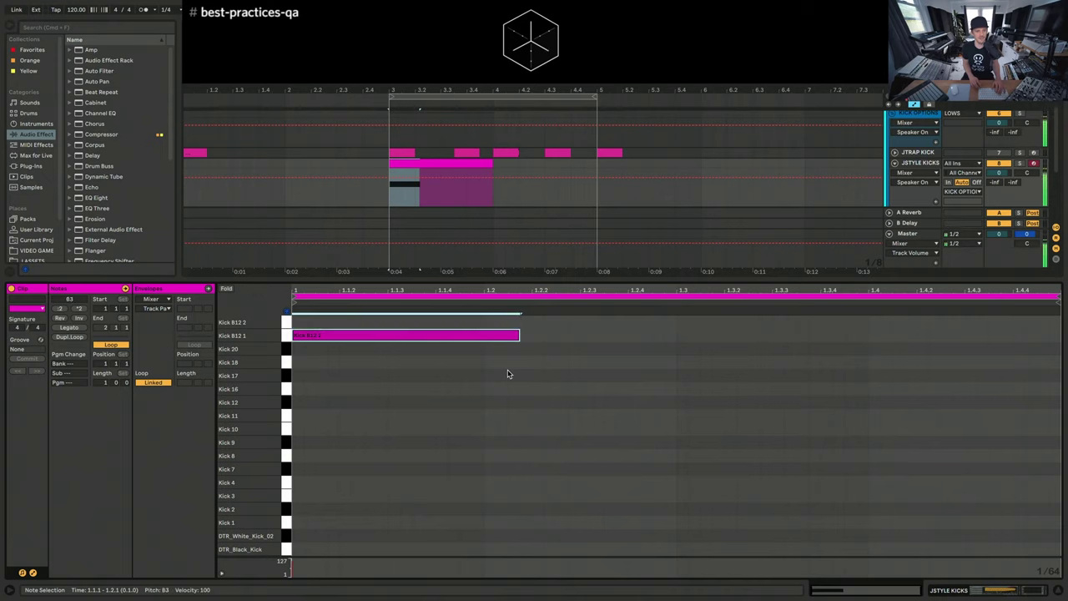
key("Down")
key("Down")
key("Down")
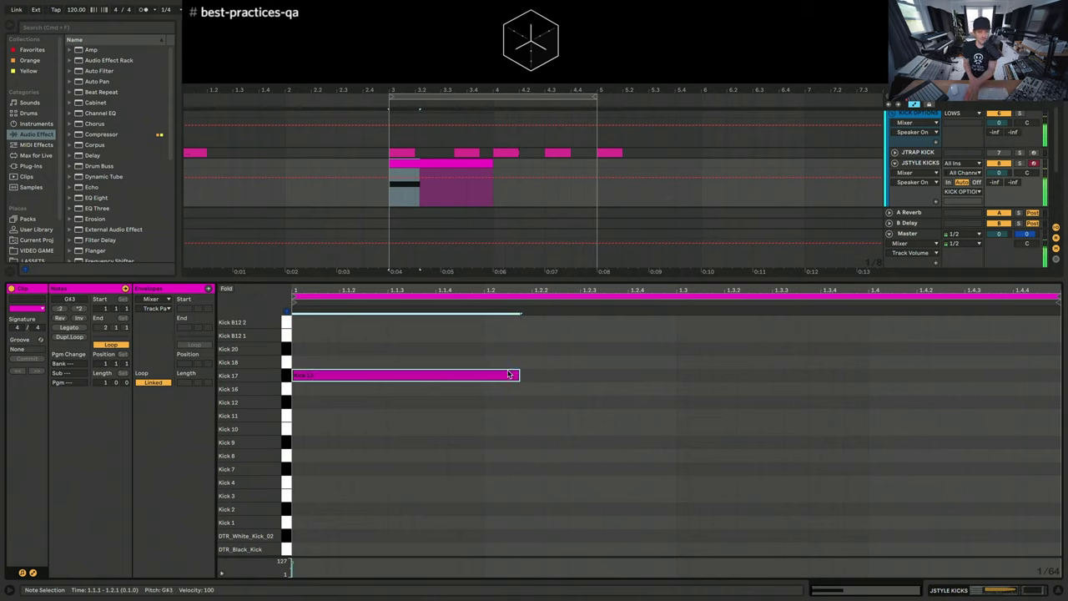
key("Down")
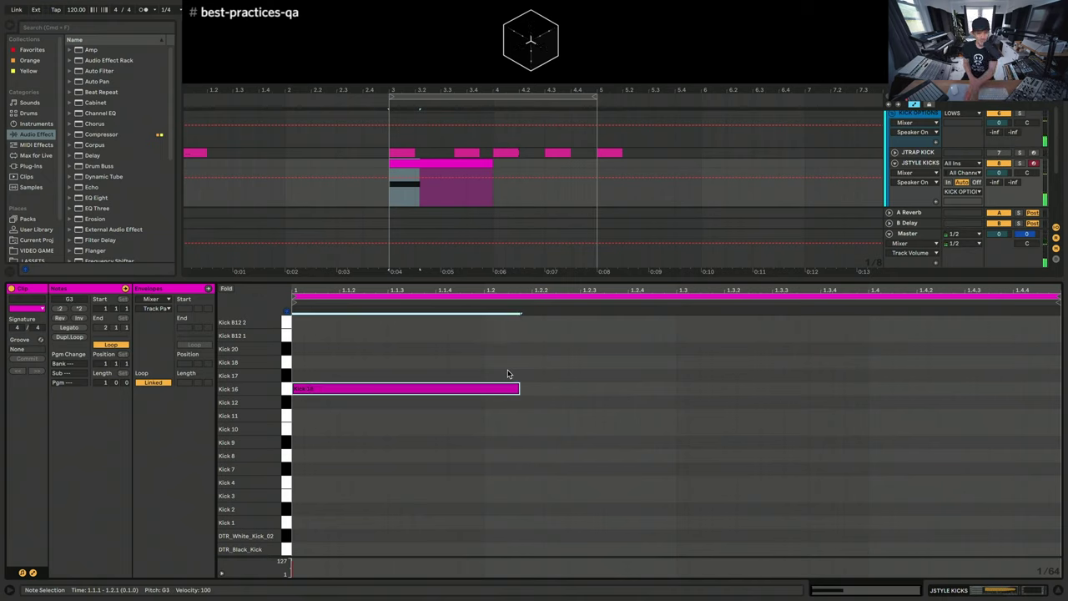
key("Down")
key("Down")
key("Up")
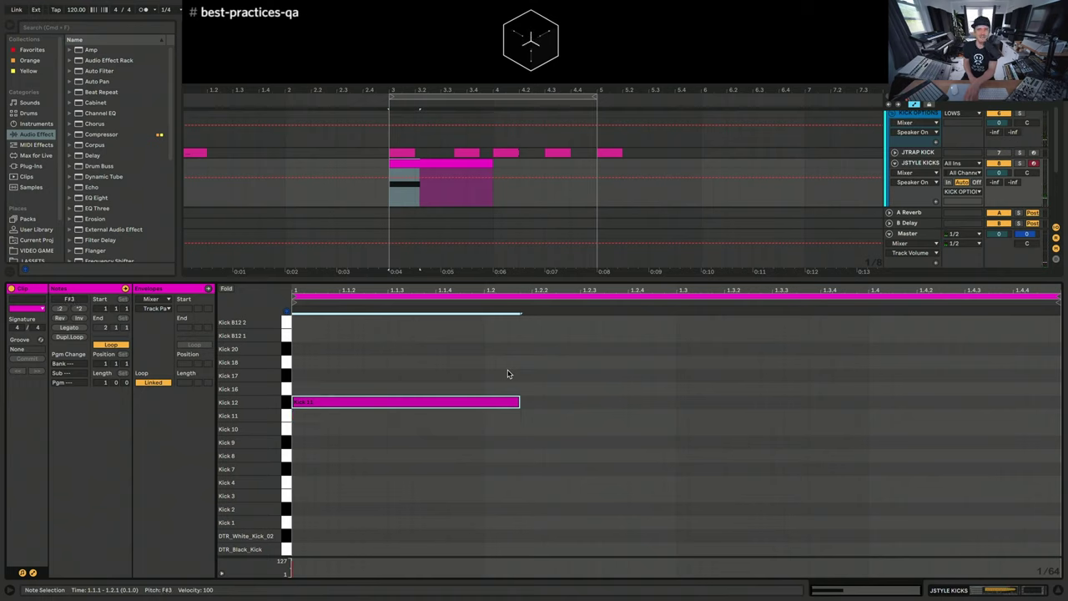
key("Down")
key("Down")
key("Down")
key("Down")
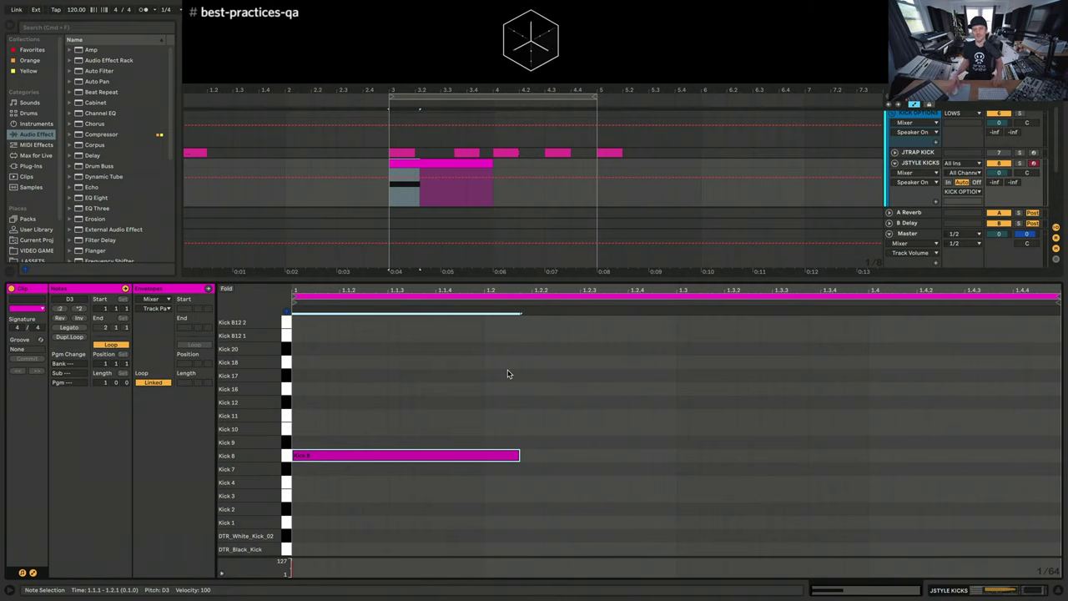
left_click(919, 163)
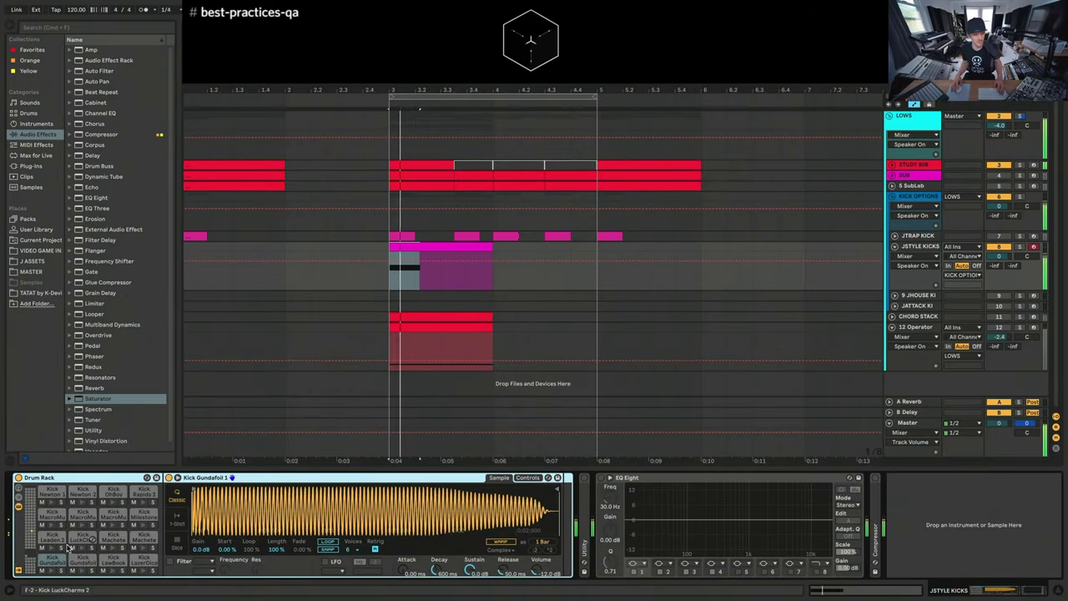
key("space")
left_click(1019, 247)
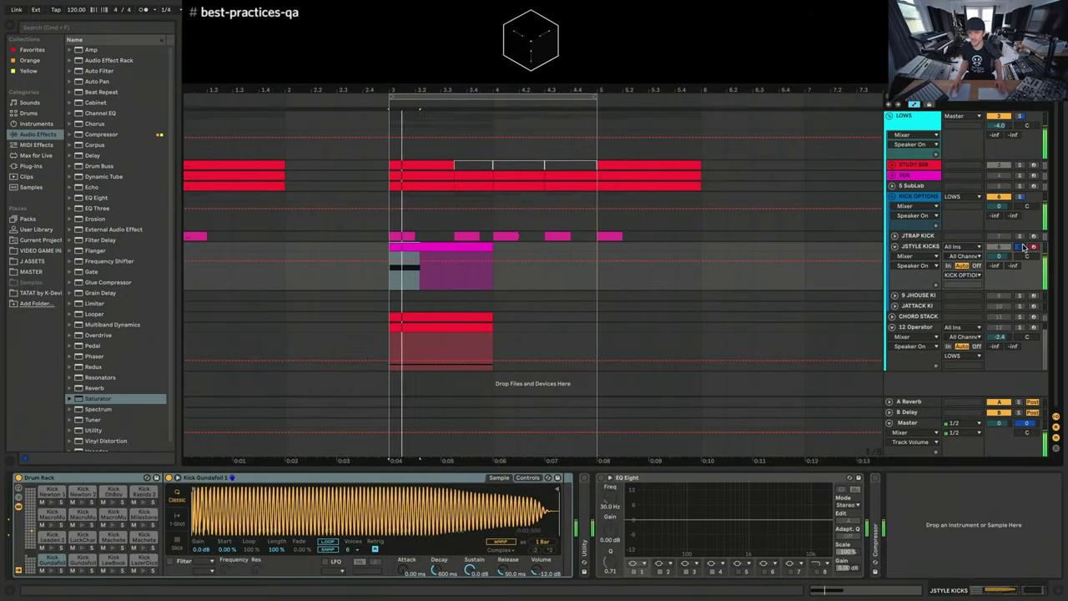
left_click(34, 531)
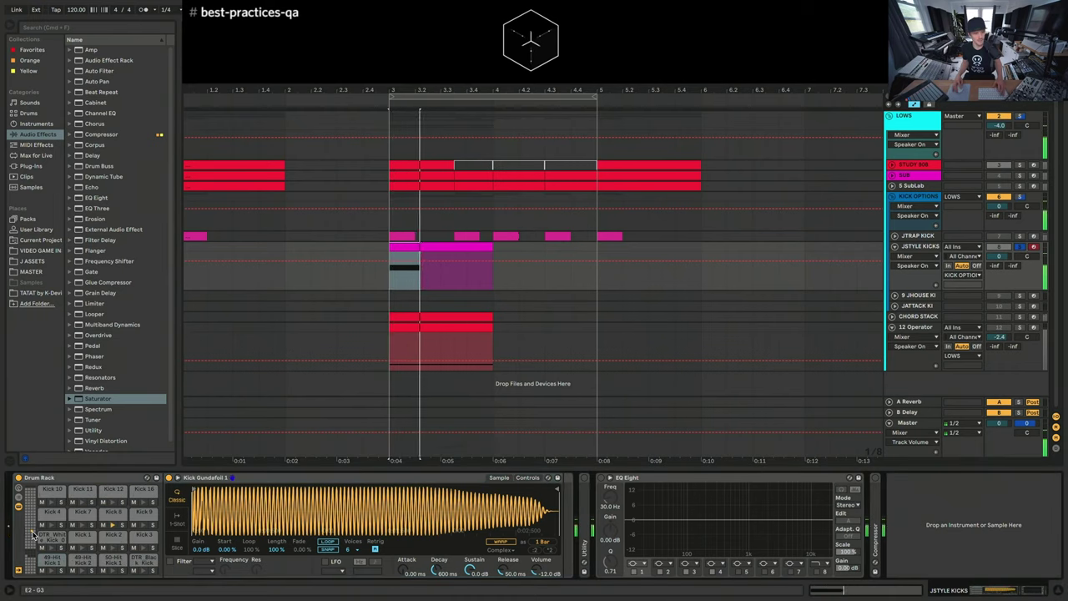
left_click(114, 517)
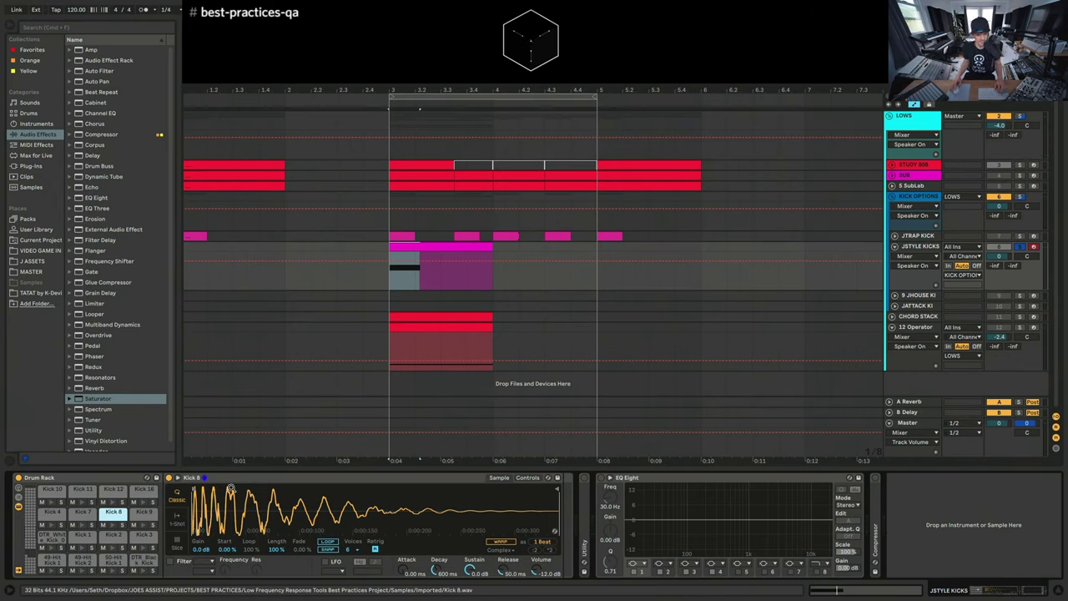
scroll(227, 500, "up", 5)
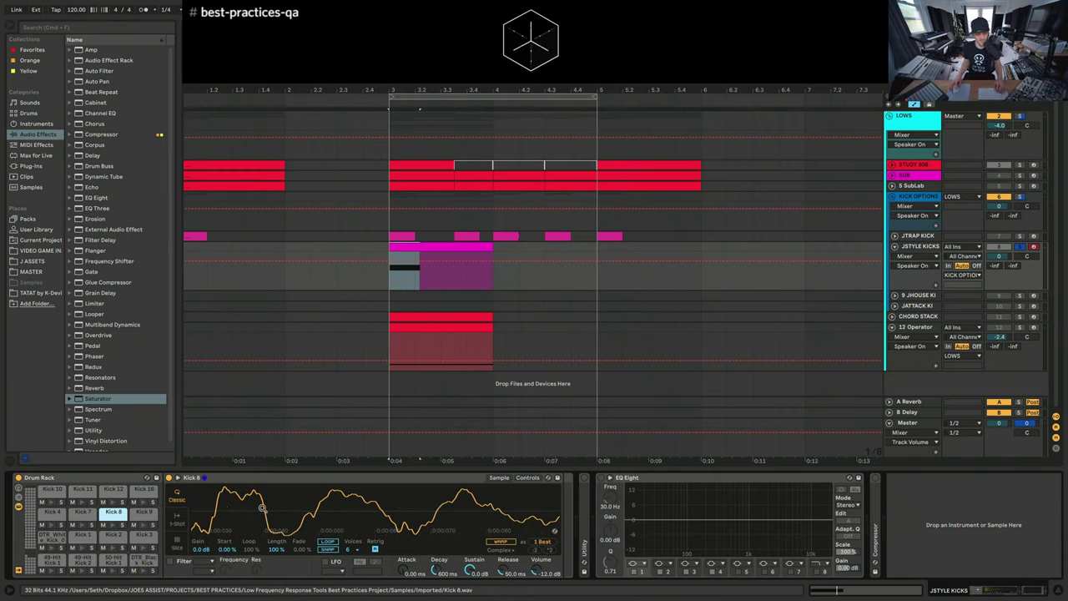
scroll(252, 505, "down", 5)
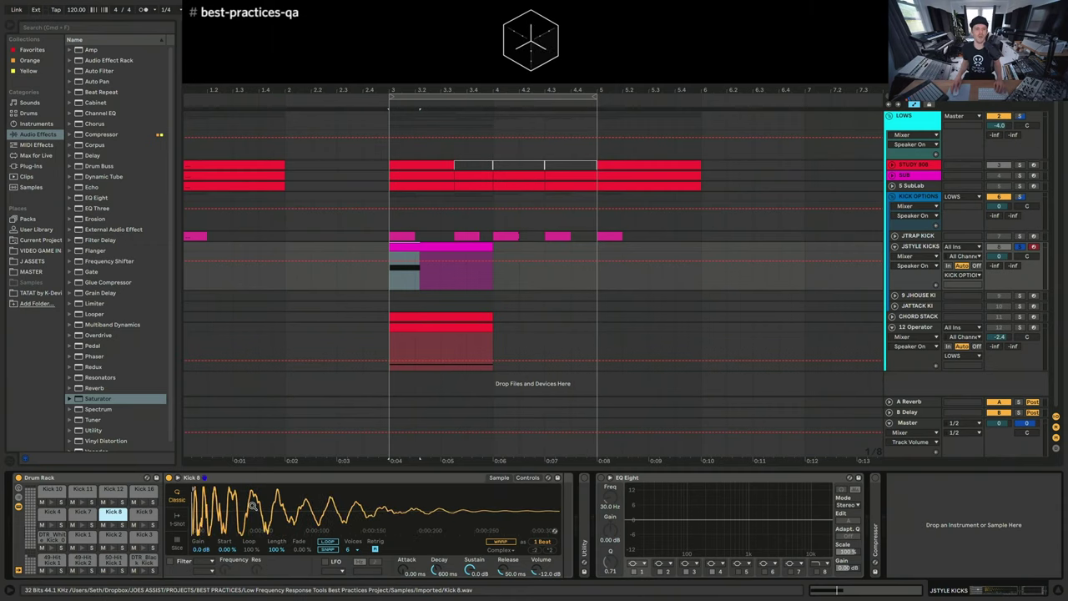
scroll(198, 510, "up", 8)
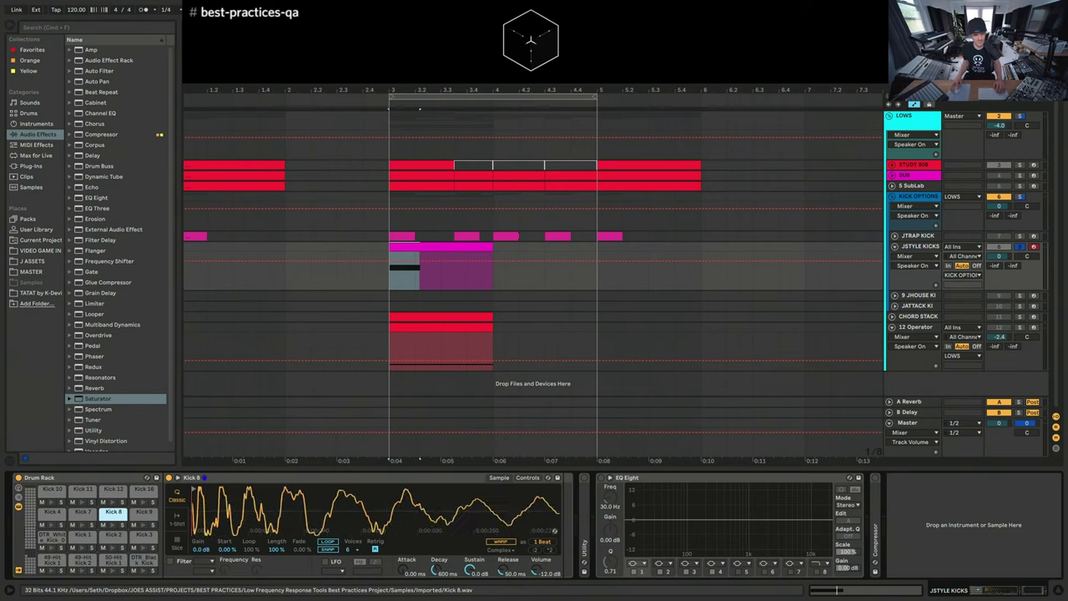
scroll(197, 510, "down", 8)
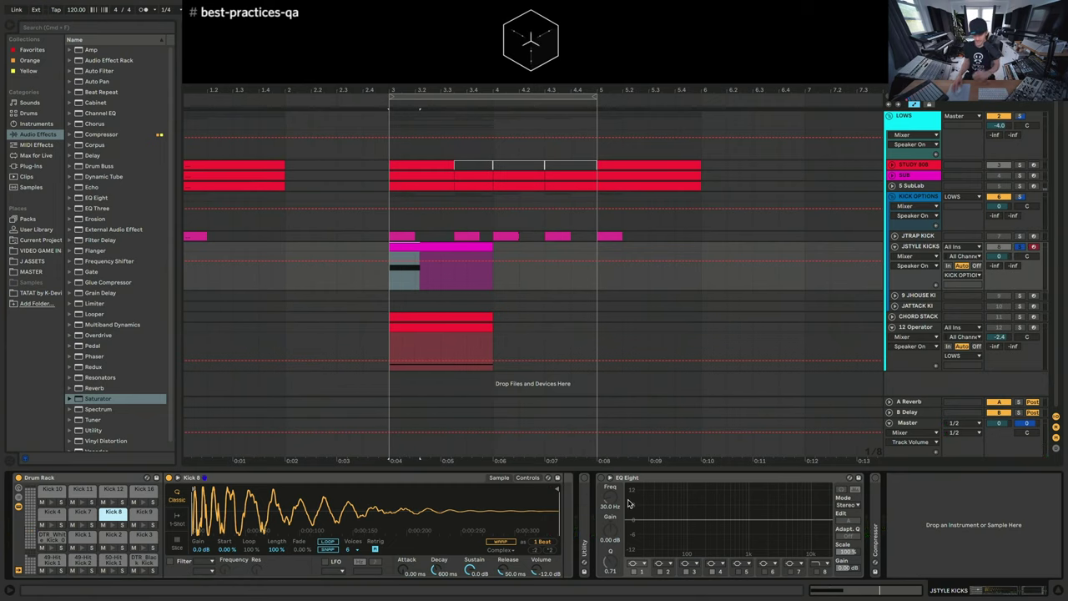
Step: Expand the kick chain's Utility and select the JSTYLE KICKS clip from bar 3 past bar 5
left_click(584, 480)
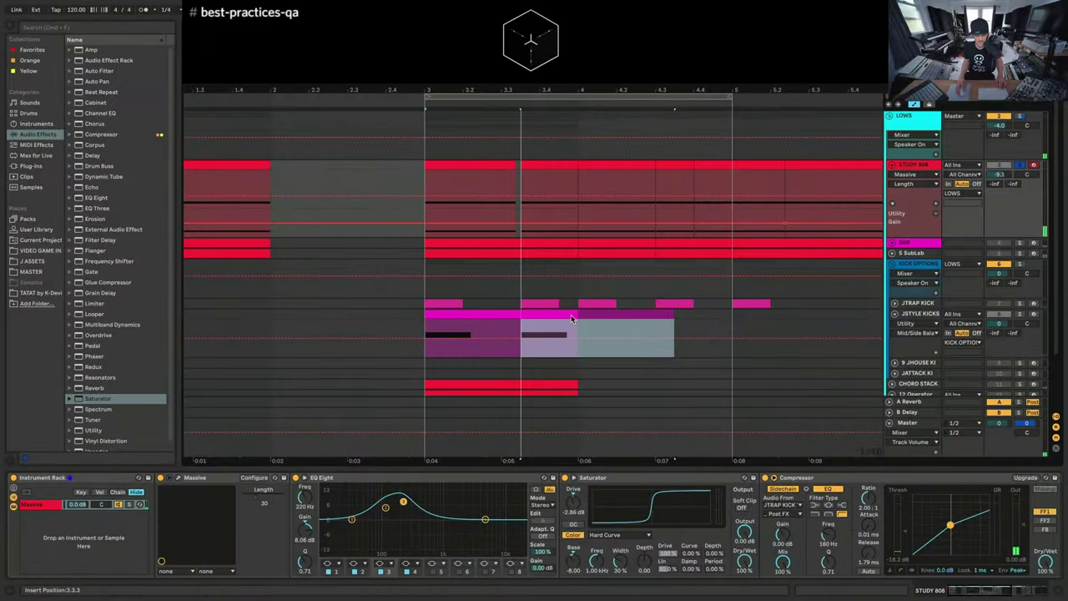
left_click_drag(571, 314, 709, 324)
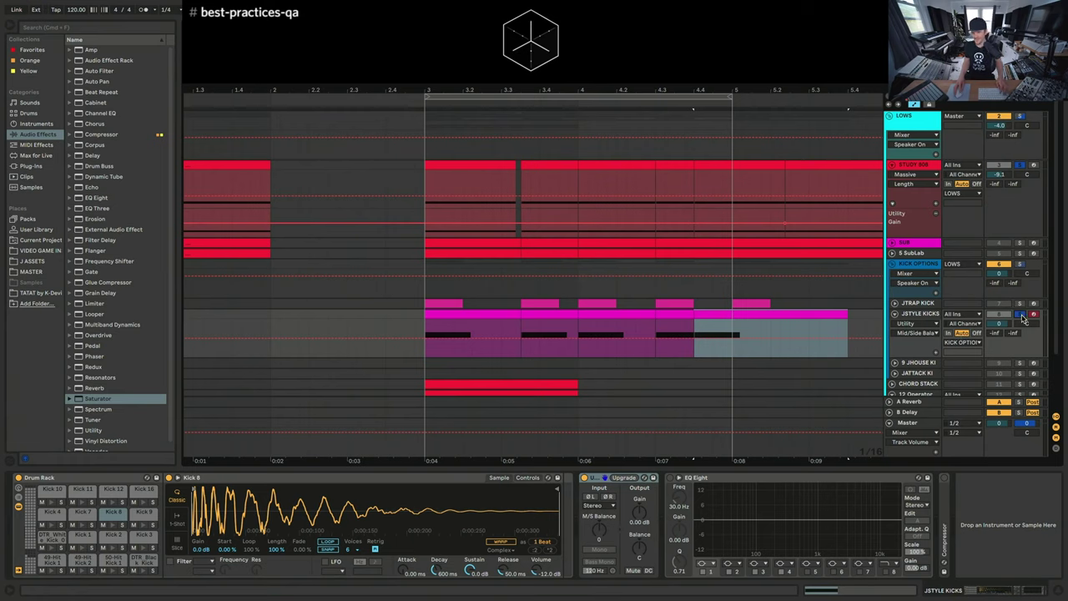
Step: Loop from bar 3 and set the JSTYLE KICKS Utility gain to 6.67 dB
left_click(417, 335)
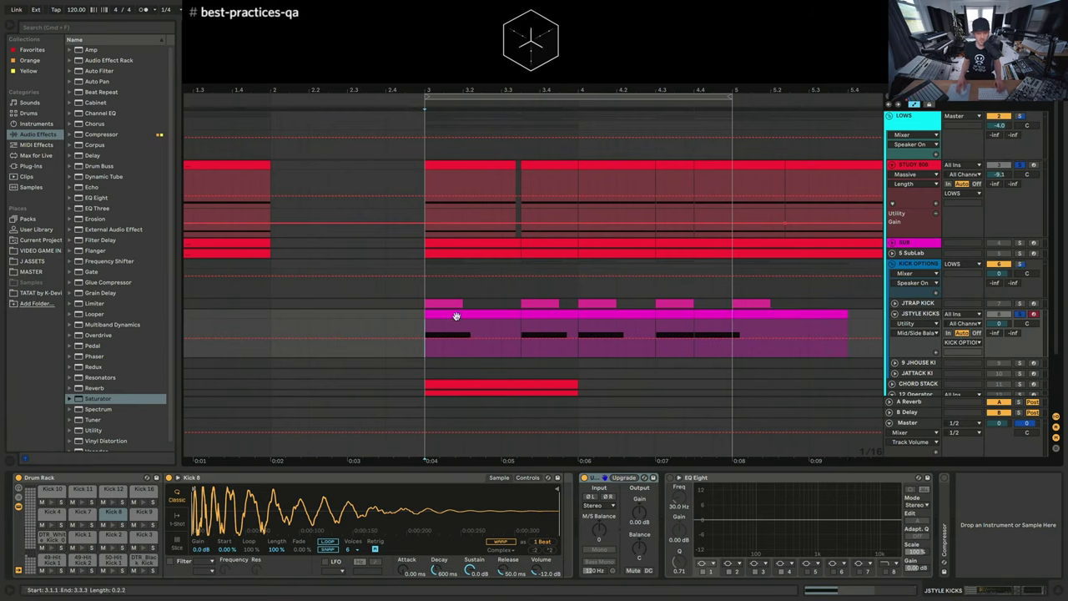
key("space")
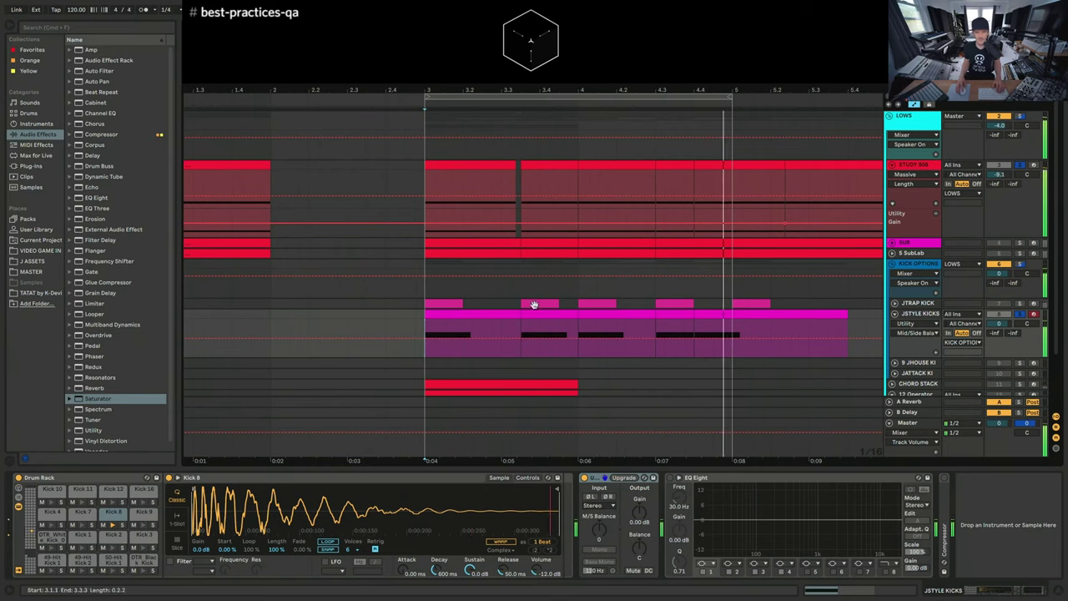
left_click(925, 315)
left_click_drag(642, 512, 643, 475)
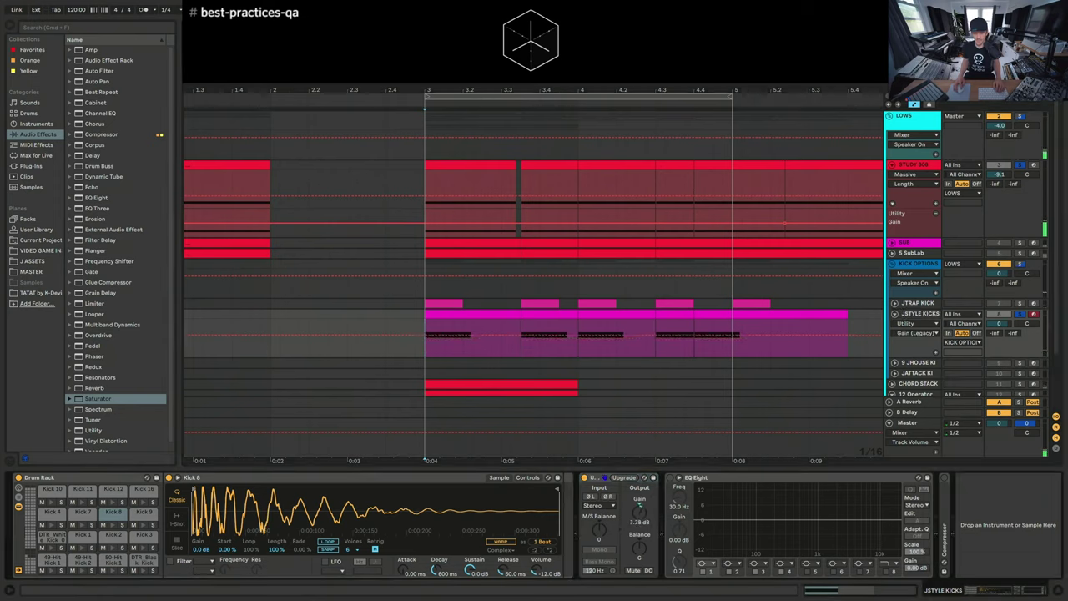
key("space")
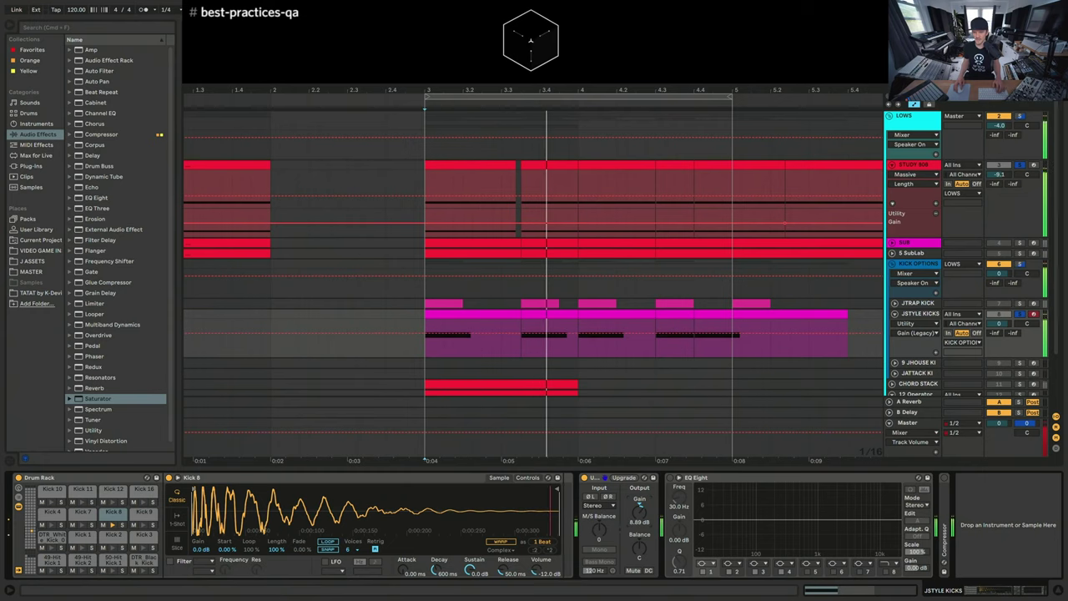
left_click_drag(638, 499, 639, 511)
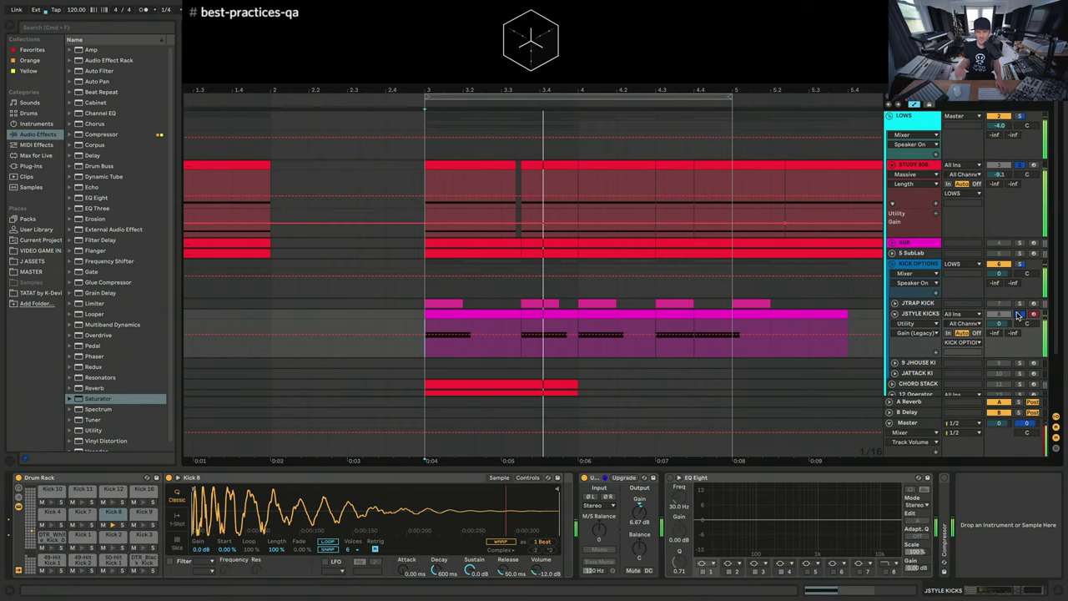
left_click(658, 267)
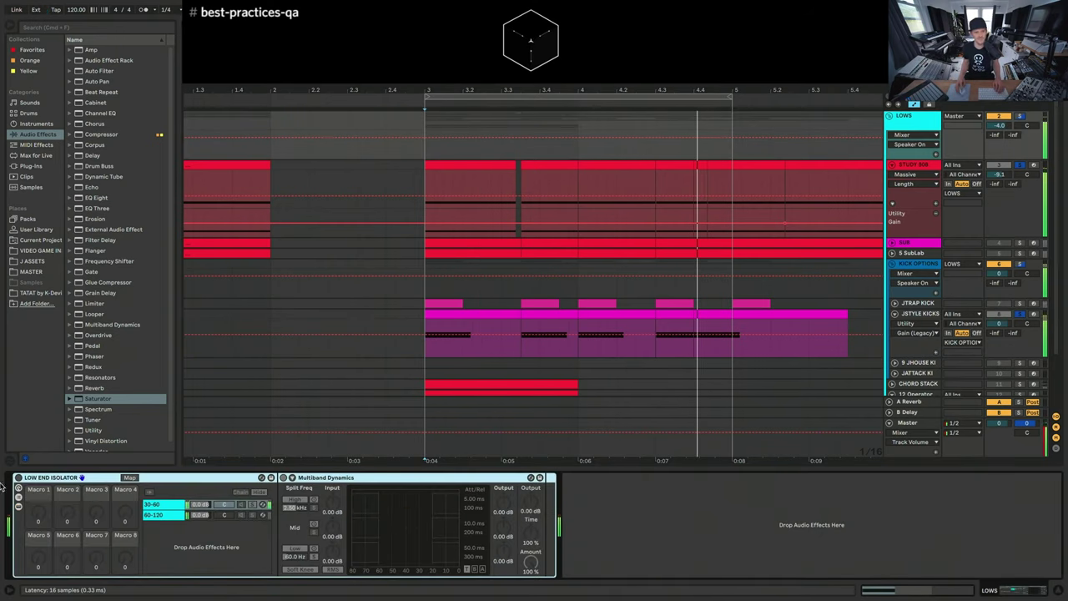
Step: Audition with the LOWS Low End Isolator, re-solo JSTYLE KICKS, and show its EQ Eight spectrum
left_click(231, 514)
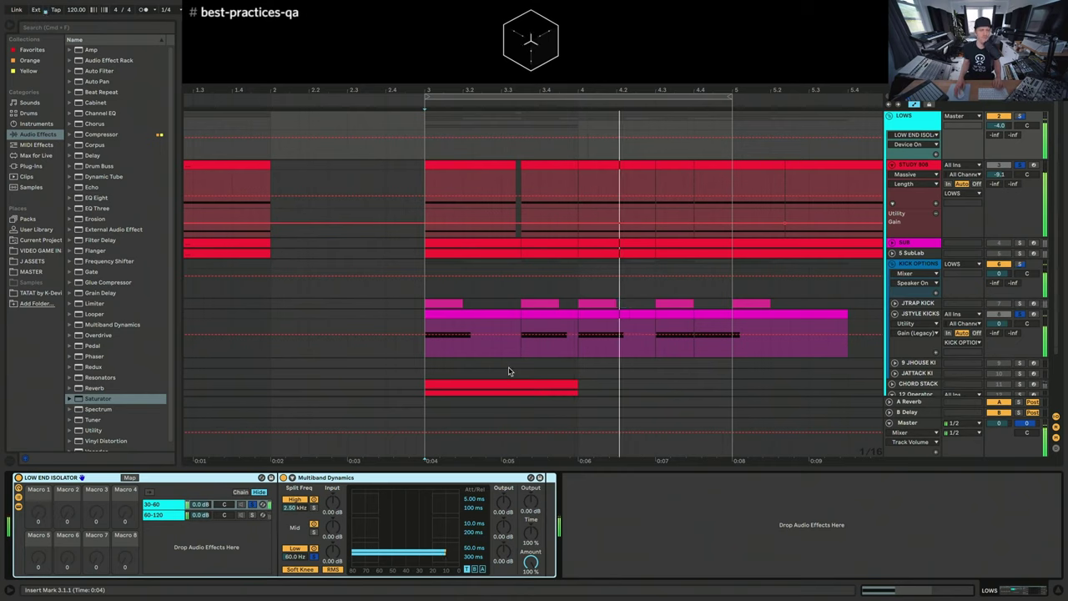
key("space")
key("space")
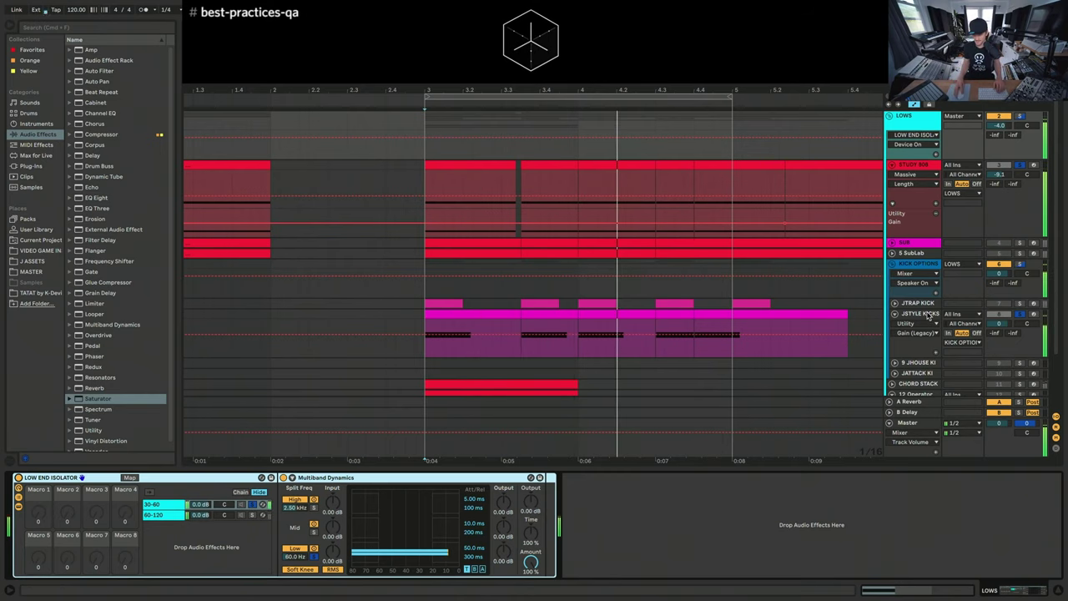
left_click(1032, 350)
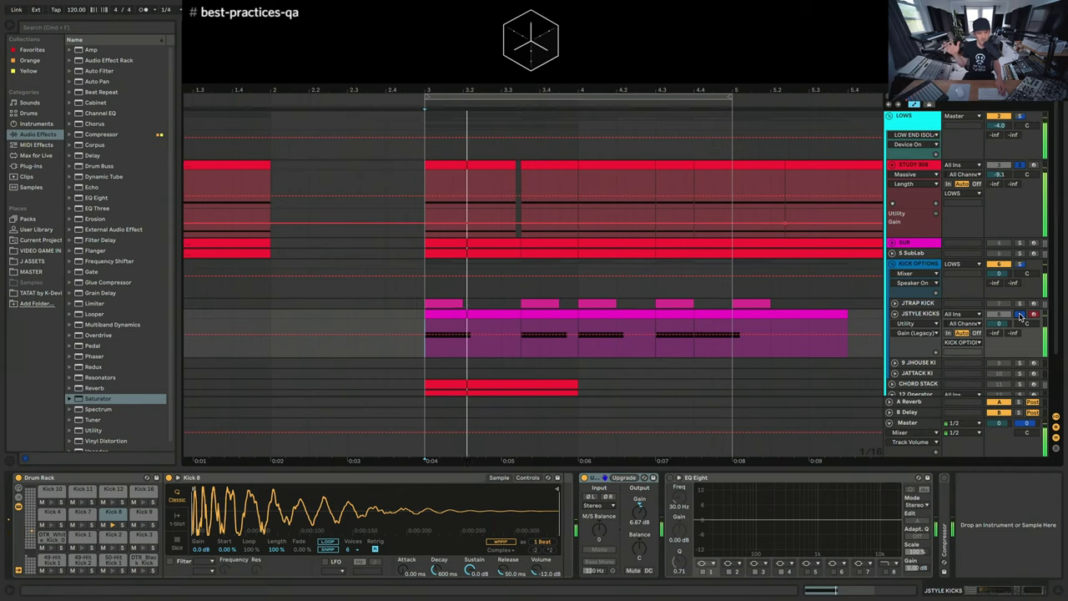
left_click(1020, 314)
left_click(916, 314)
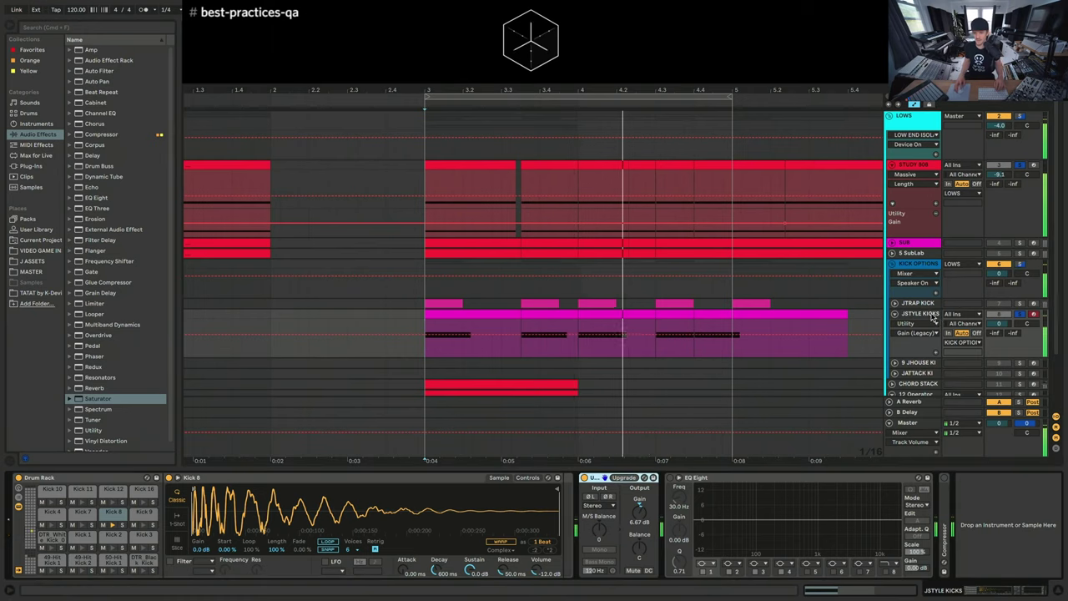
left_click(731, 518)
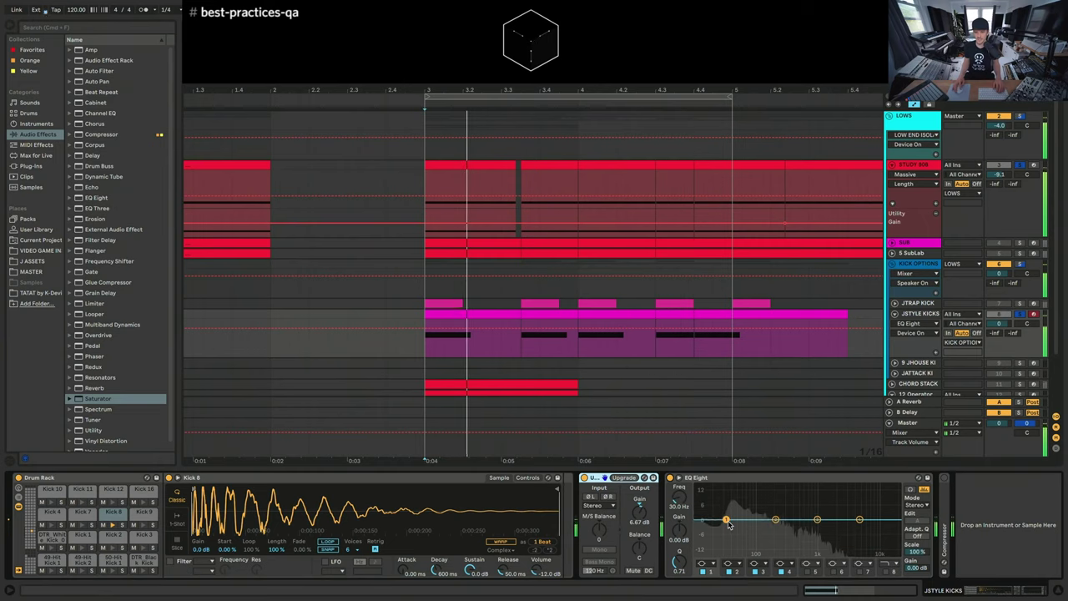
Step: Set the kick's EQ Eight low bell to 44.5 Hz with a 7.81 dB boost
left_click_drag(727, 519, 734, 500)
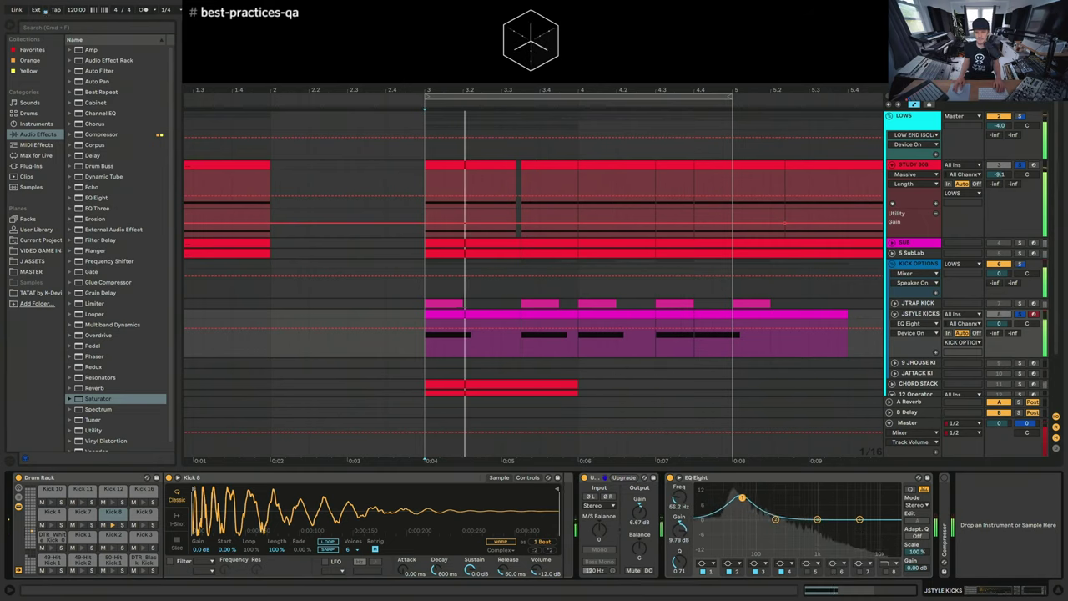
left_click_drag(751, 496, 736, 499)
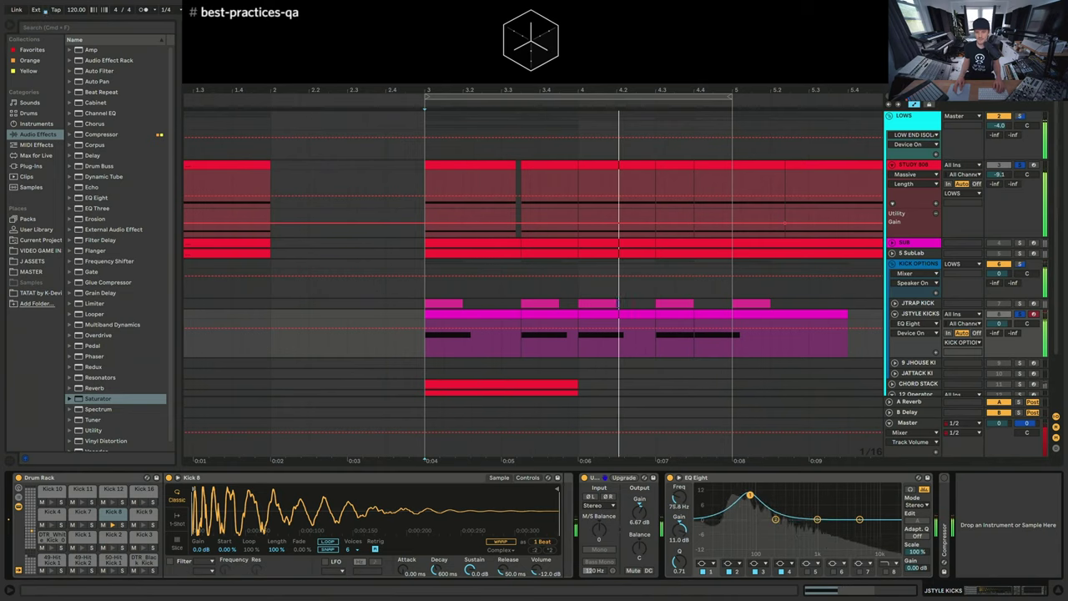
key("space")
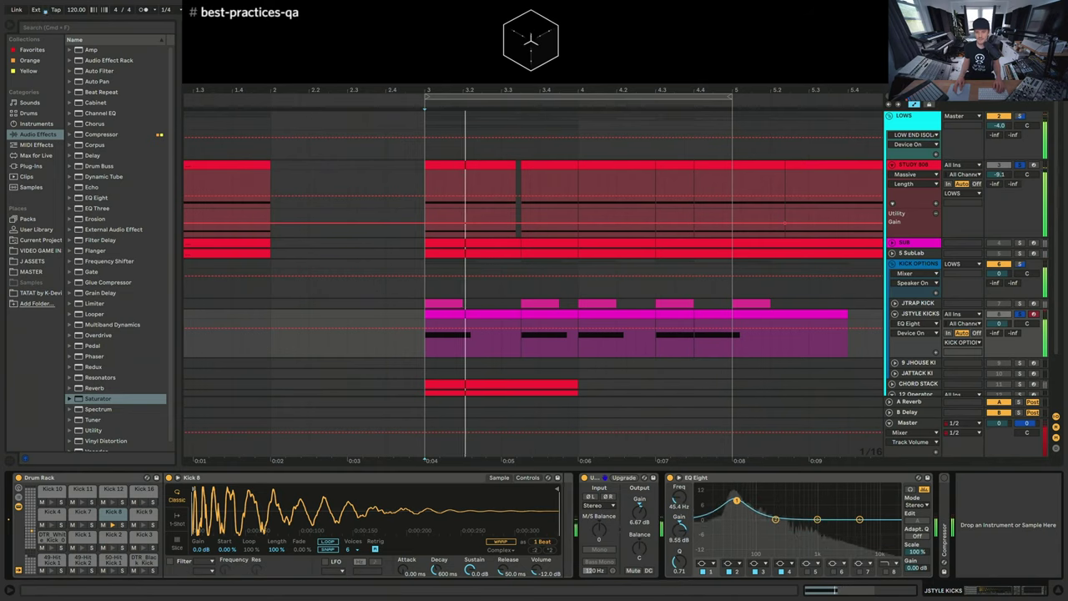
left_click_drag(736, 499, 735, 502)
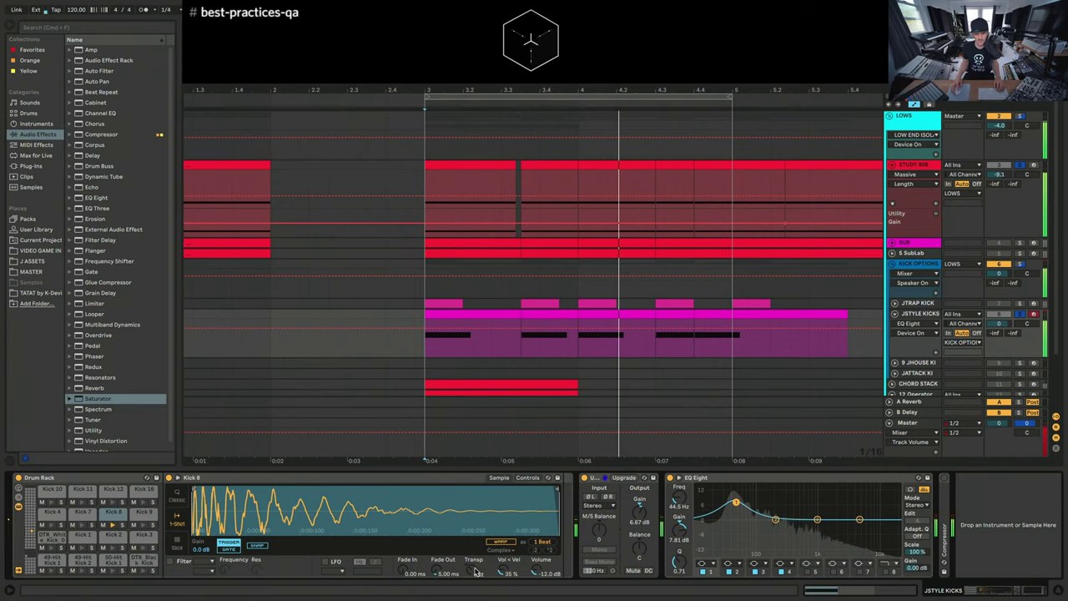
left_click(488, 571)
Step: Transpose Kick 8 to -2 st and retune the EQ bell to 48.4 Hz at 10.5 dB
left_click_drag(477, 572, 477, 567)
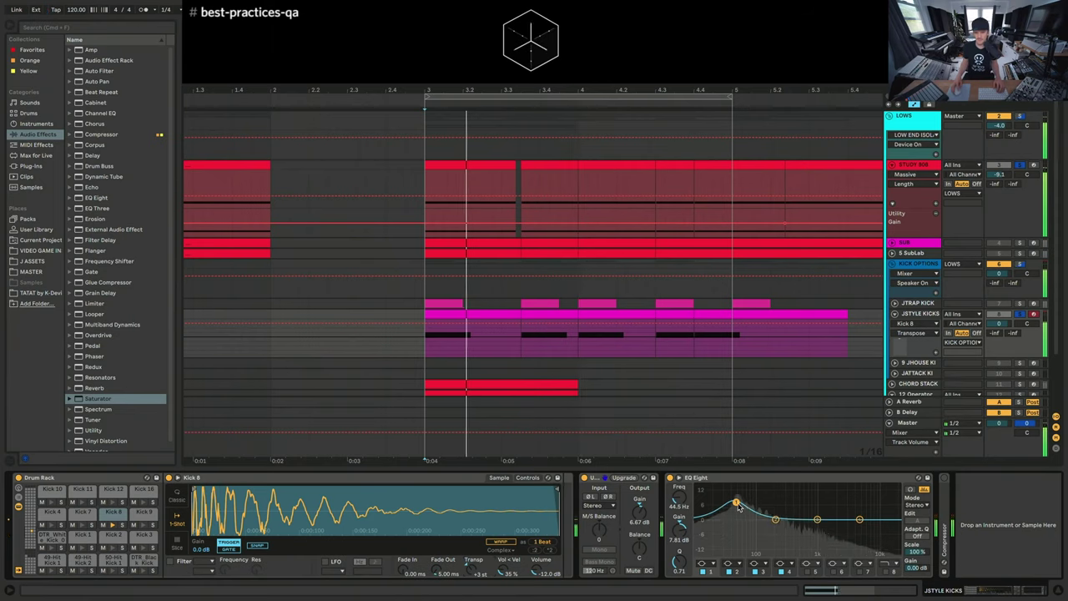
left_click_drag(737, 505, 738, 496)
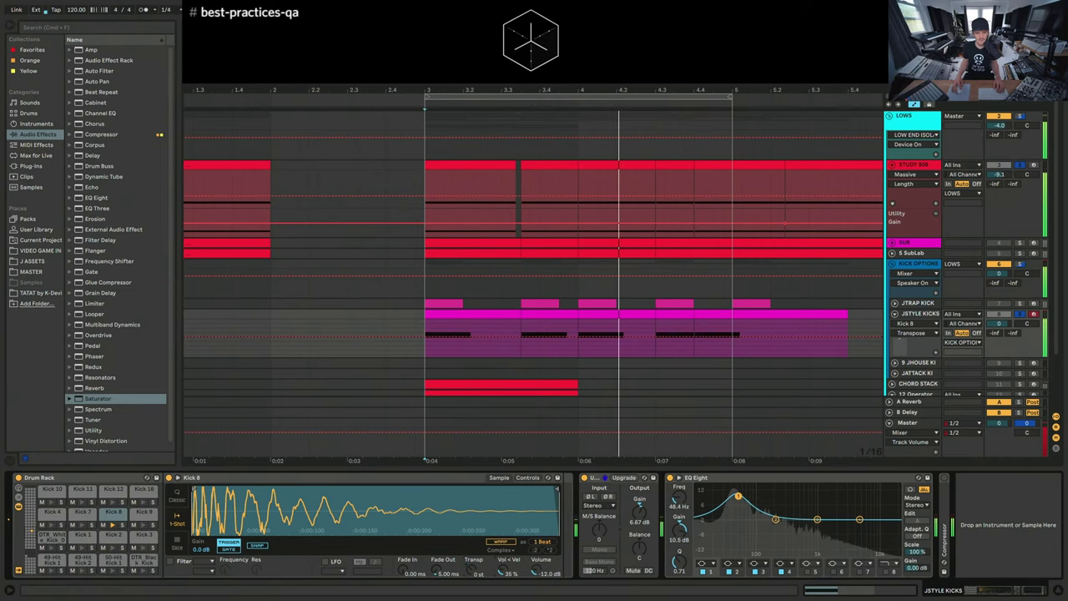
left_click_drag(474, 566, 474, 575)
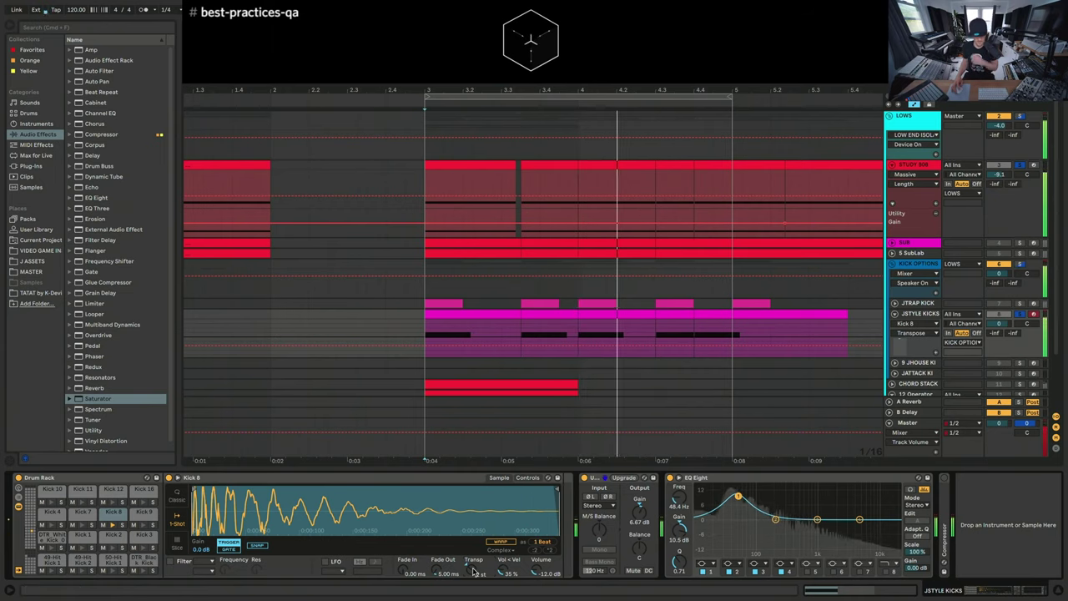
left_click_drag(473, 573, 495, 567)
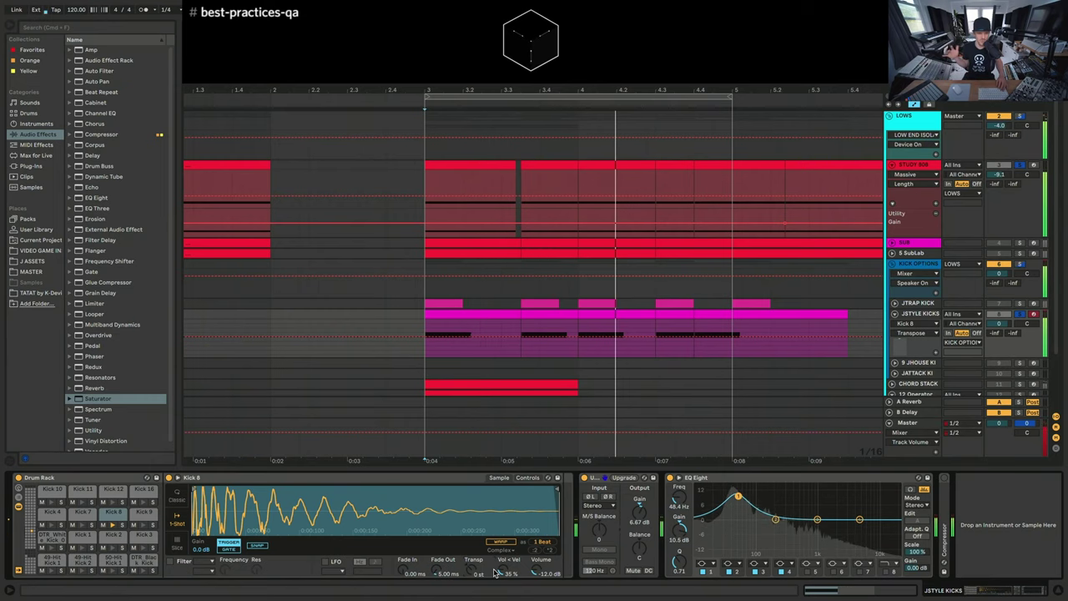
left_click_drag(495, 572, 496, 577)
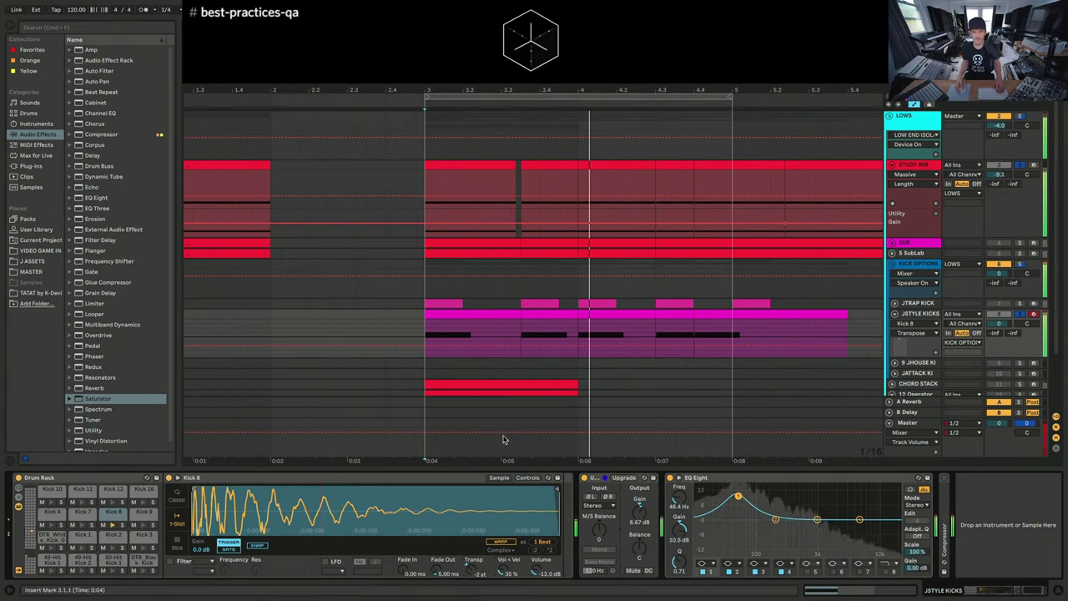
left_click(608, 497)
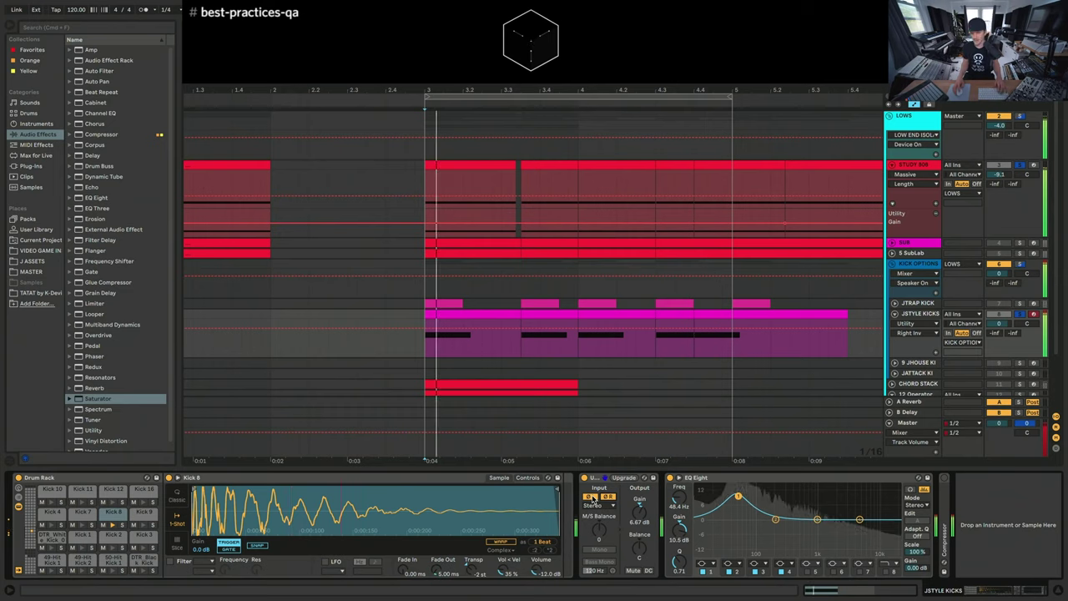
Step: Insert a new Utility ahead of the existing one on JSTYLE KICKS to check the kick's phase
key("space")
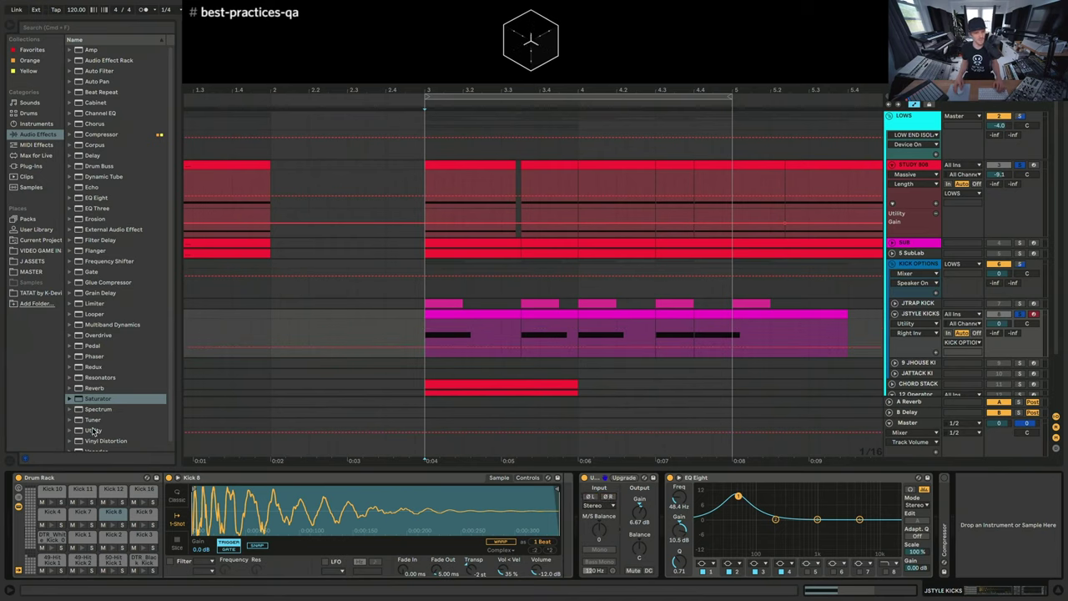
left_click_drag(94, 431, 638, 544)
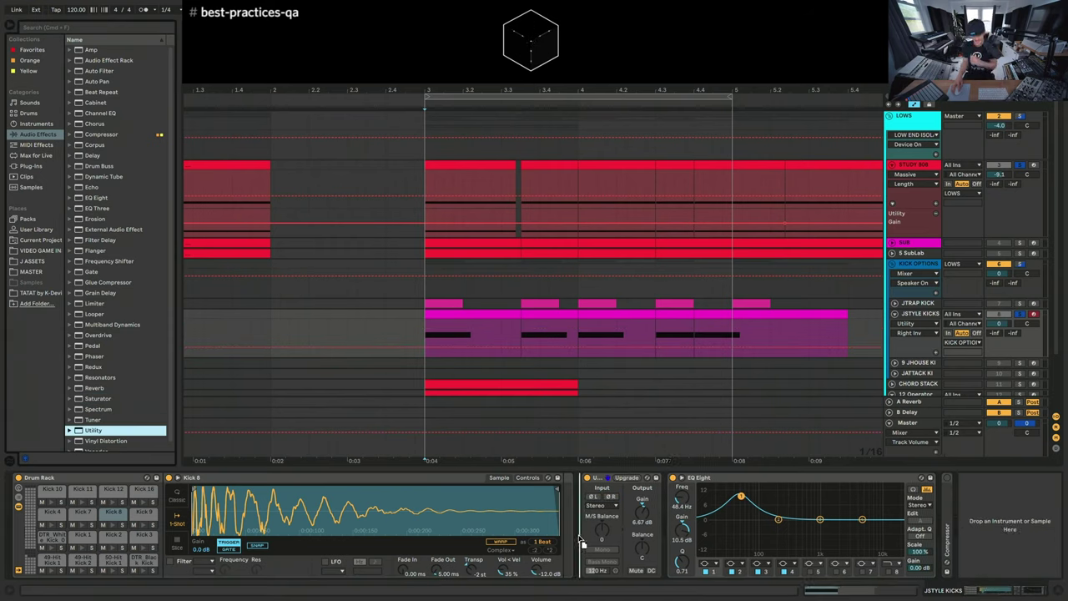
left_click_drag(613, 449, 589, 497)
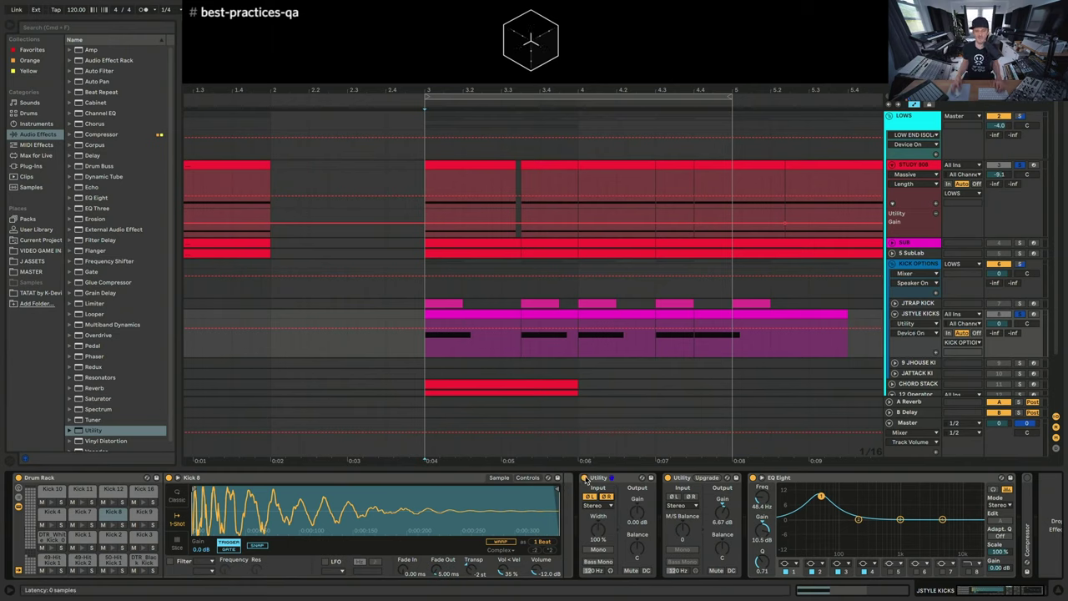
key("space")
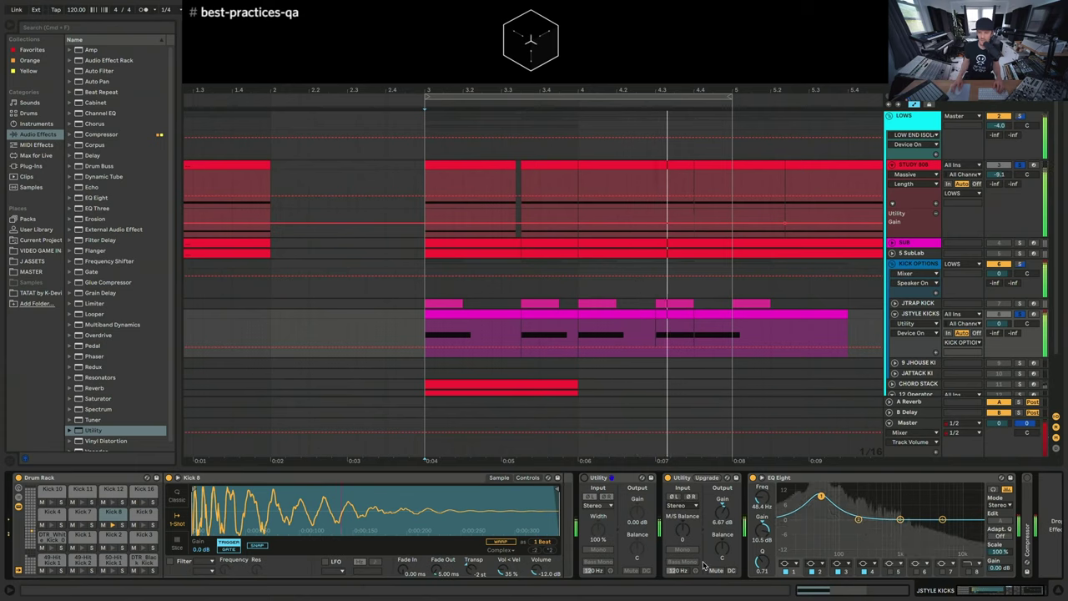
left_click(585, 478)
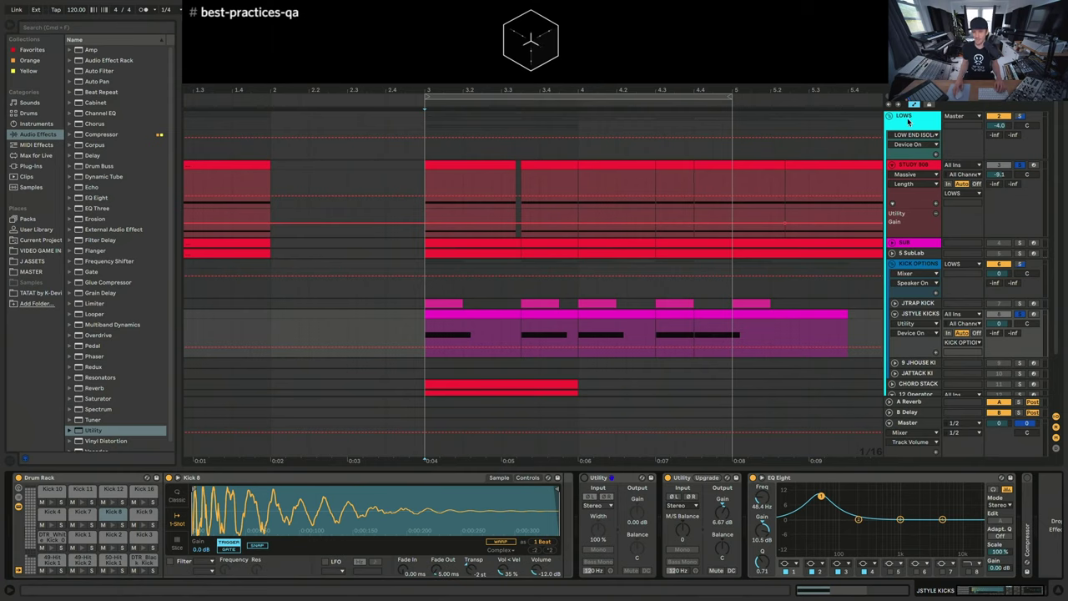
left_click(908, 121)
Step: Loop playback from bar 3 with the LOWS isolator rack selected, then reselect JSTYLE KICKS
left_click(18, 479)
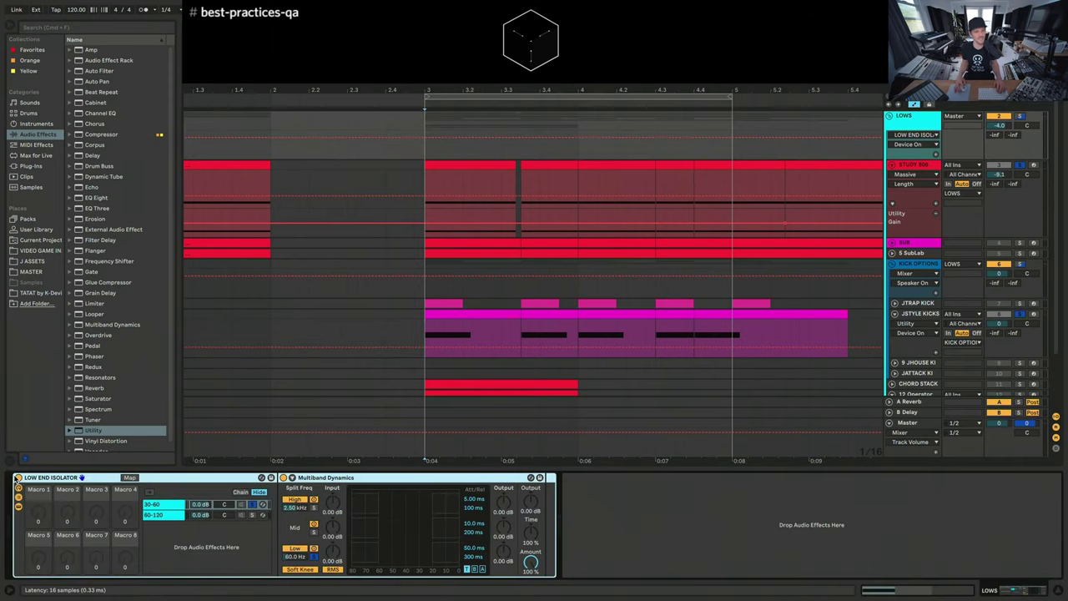
left_click(432, 339)
key("space")
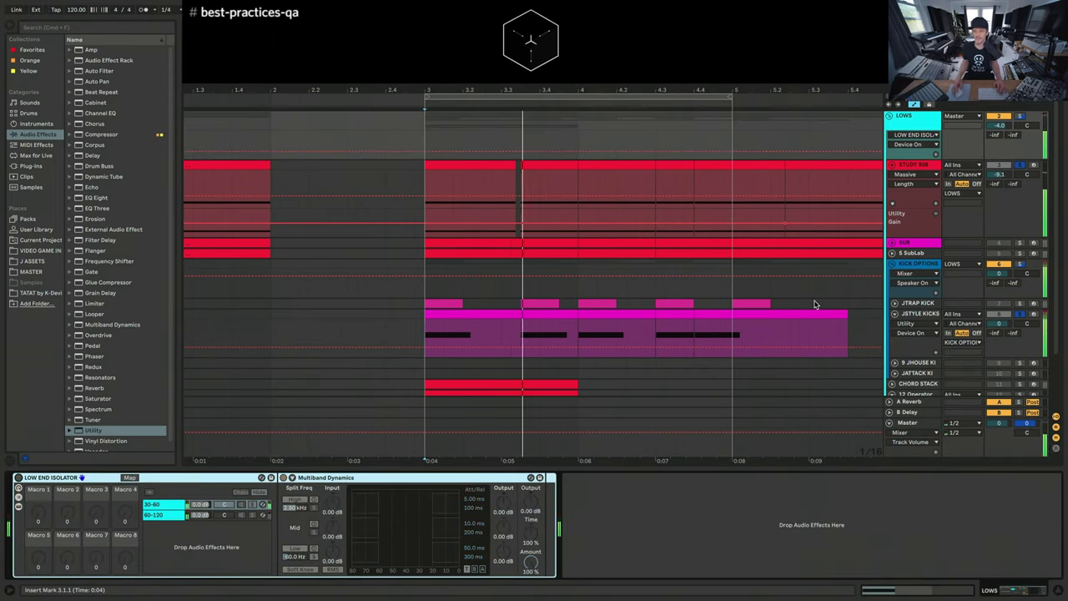
left_click(915, 314)
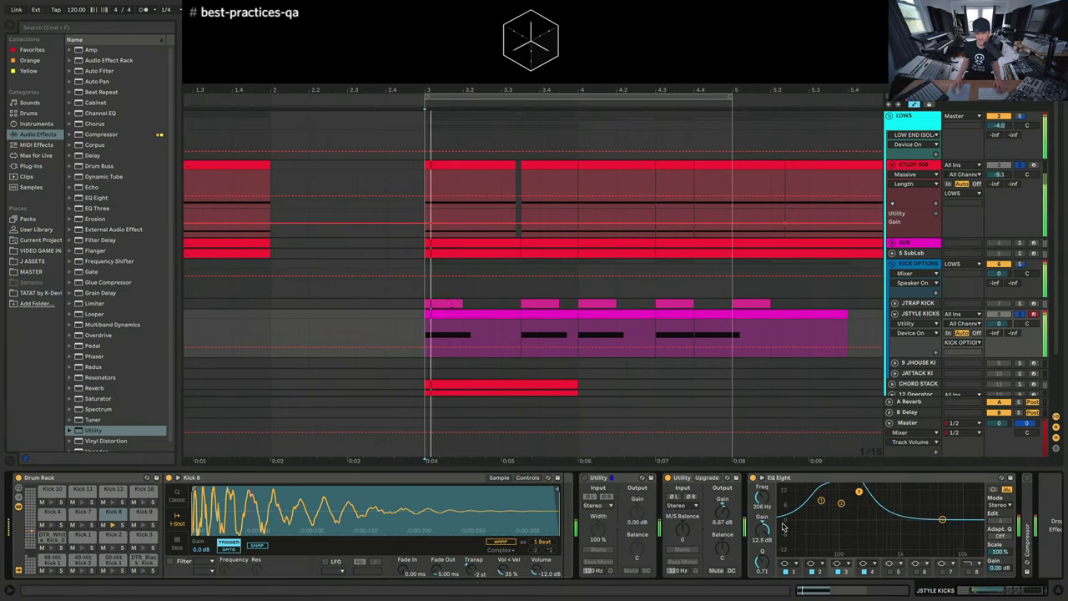
Step: Narrow the kick EQ's third band to Q 2.11 at about 5.5 dB; set the upper bell to 2.20 kHz, 7.31 dB
left_click_drag(764, 556, 764, 538)
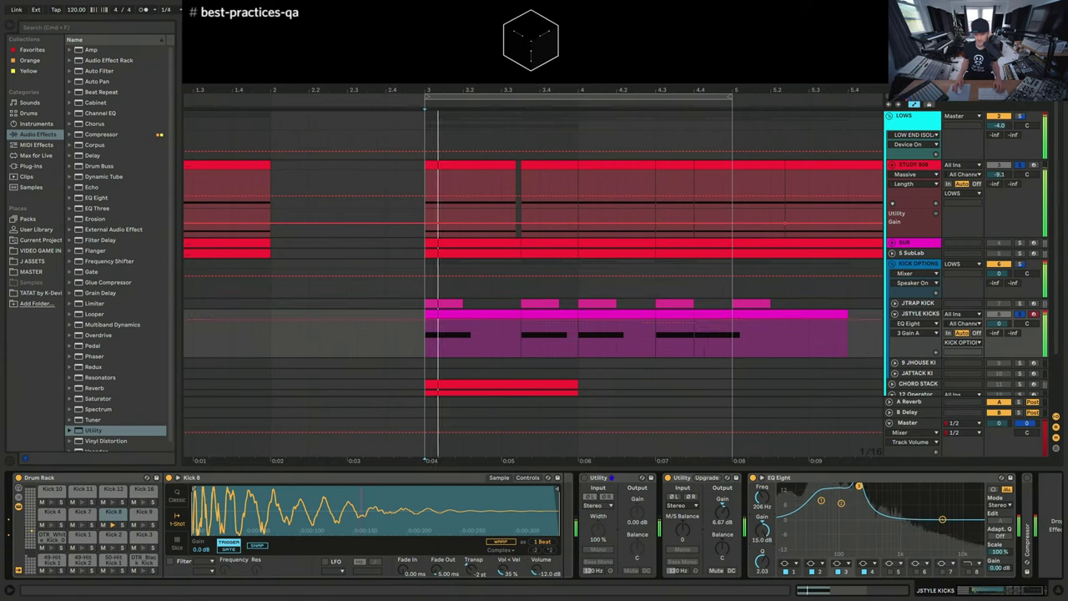
left_click_drag(761, 528, 761, 520)
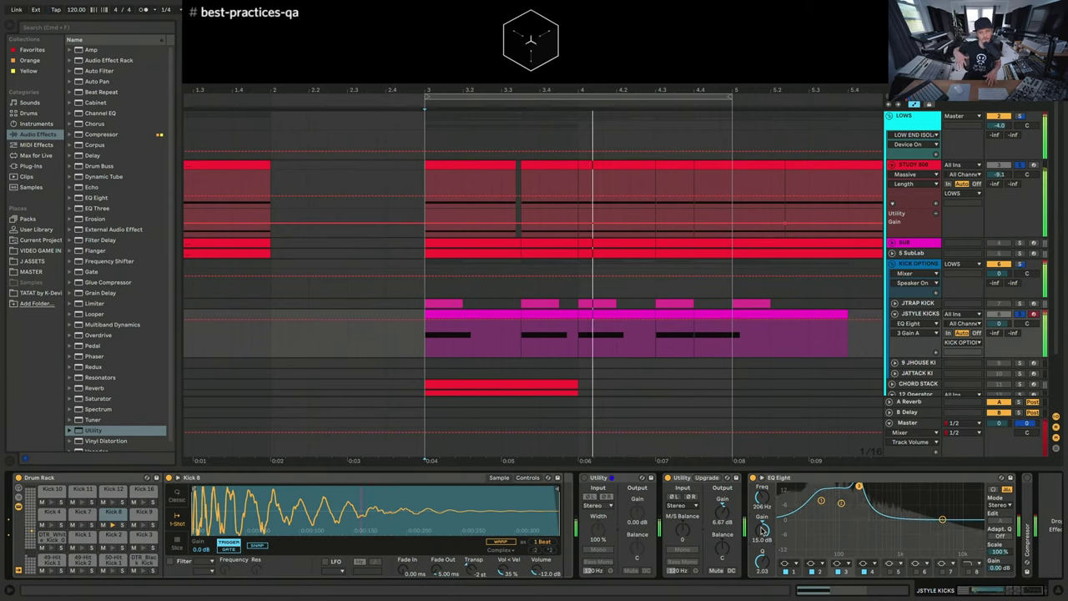
left_click_drag(766, 525, 761, 574)
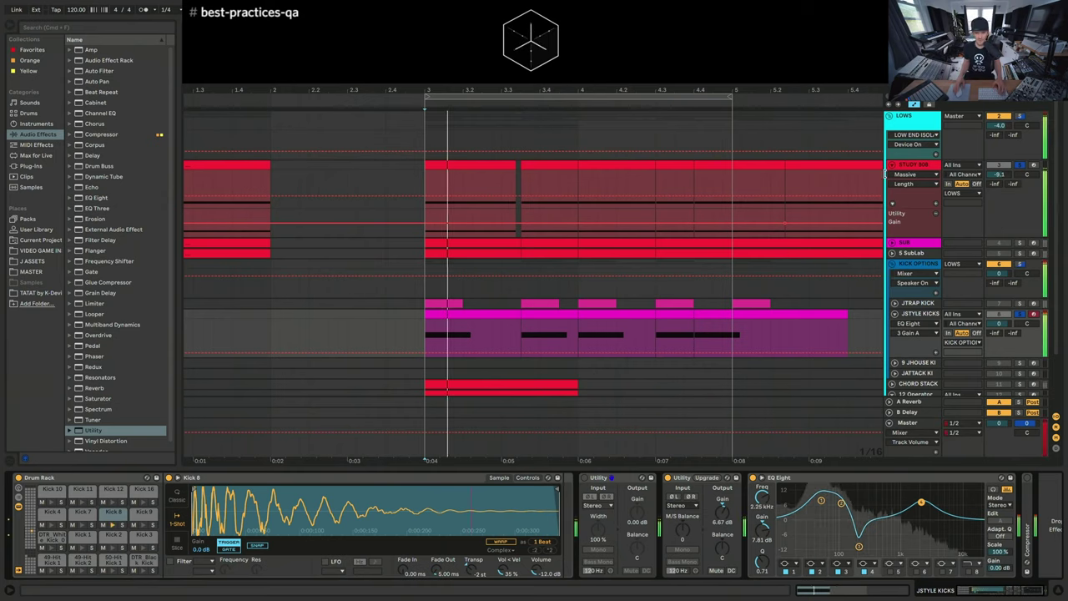
left_click_drag(921, 504, 920, 505)
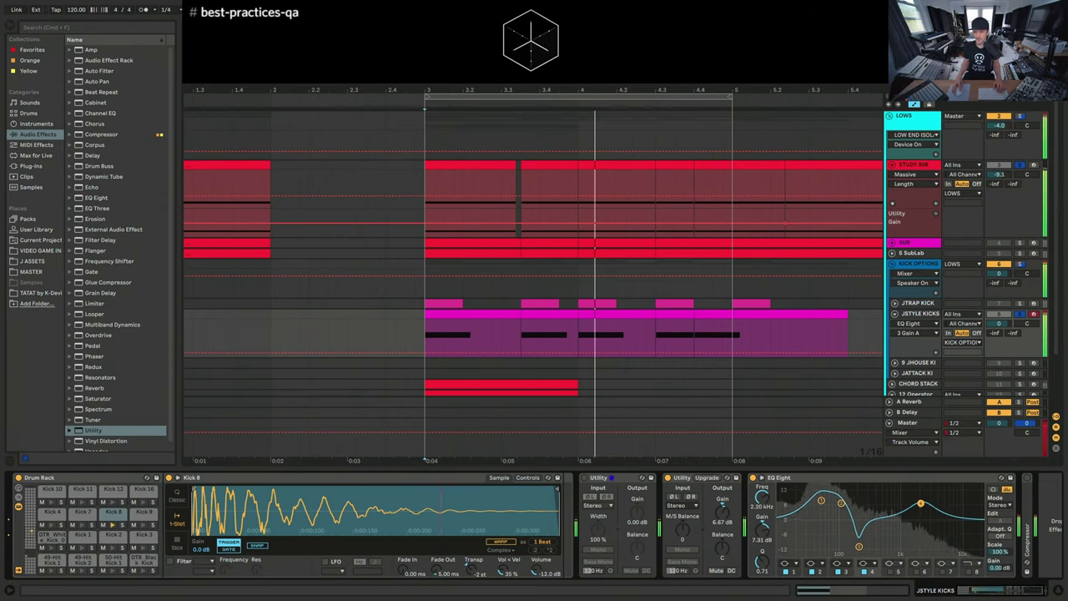
left_click(781, 479)
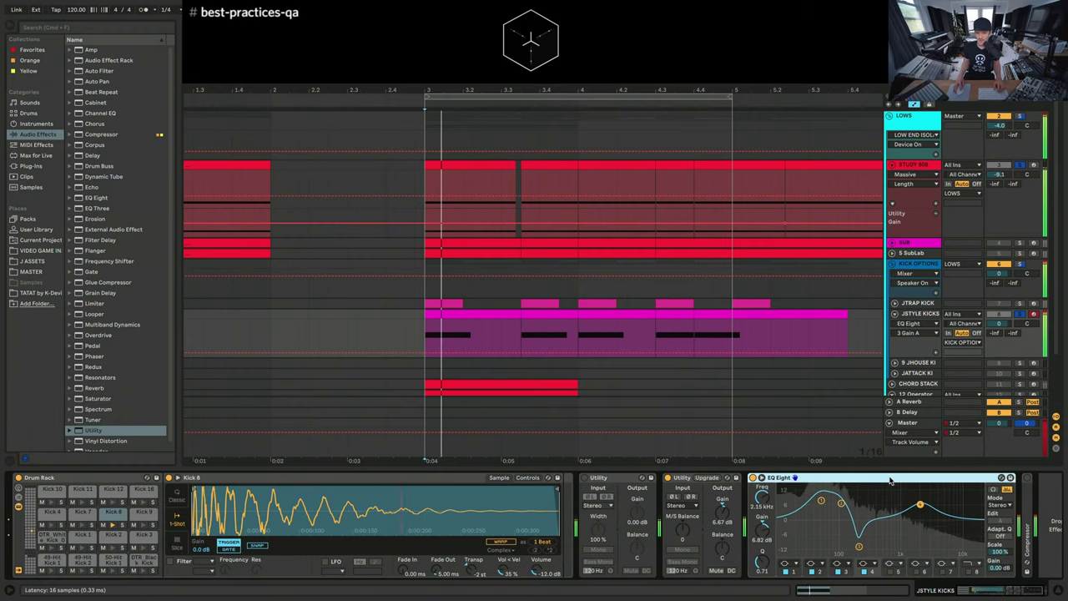
left_click(752, 477)
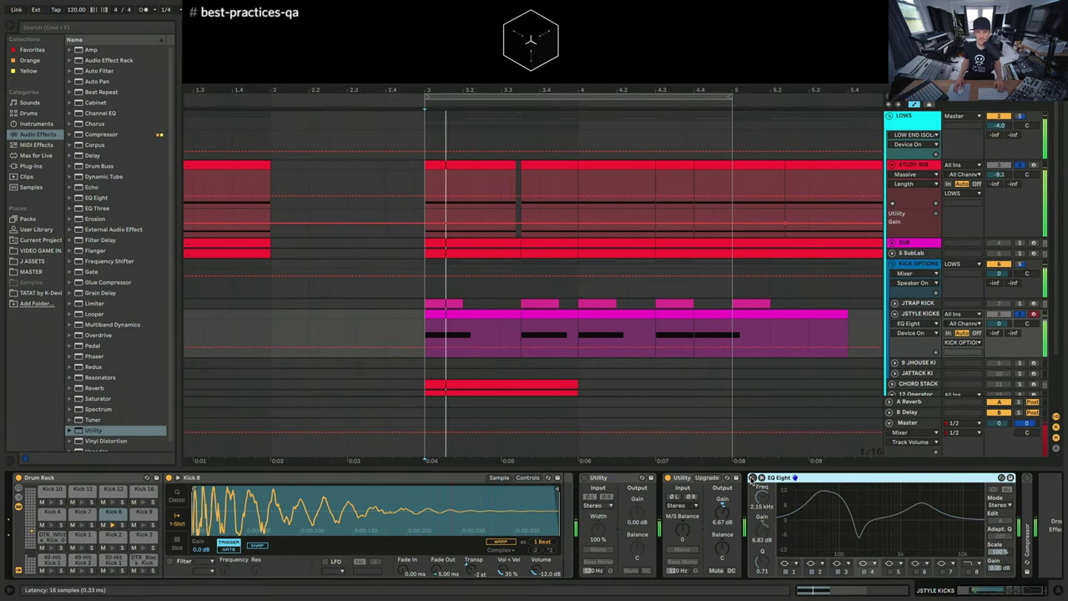
left_click(752, 477)
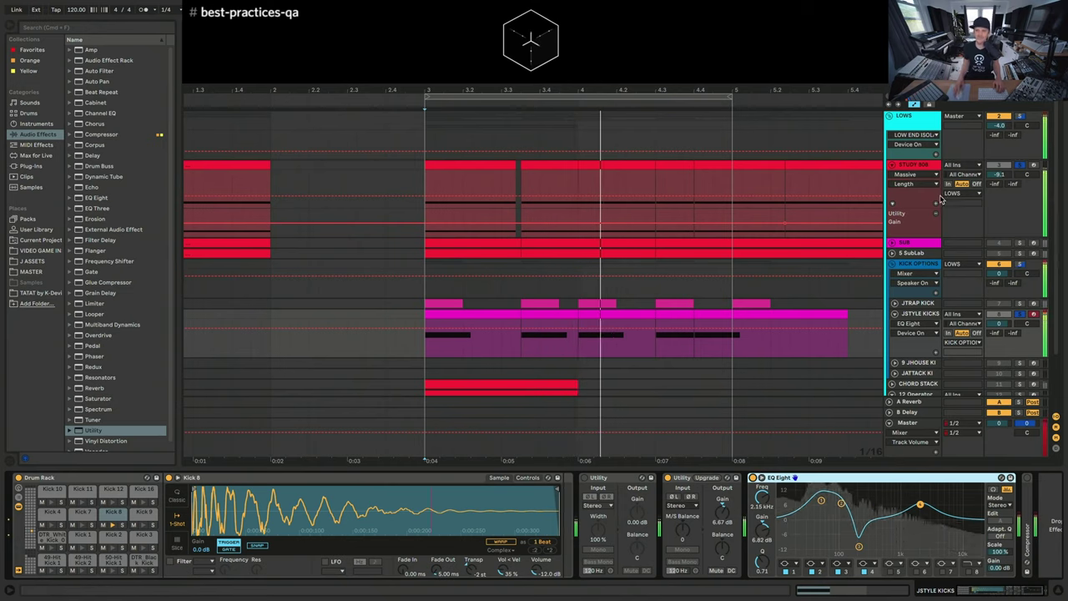
left_click(859, 205)
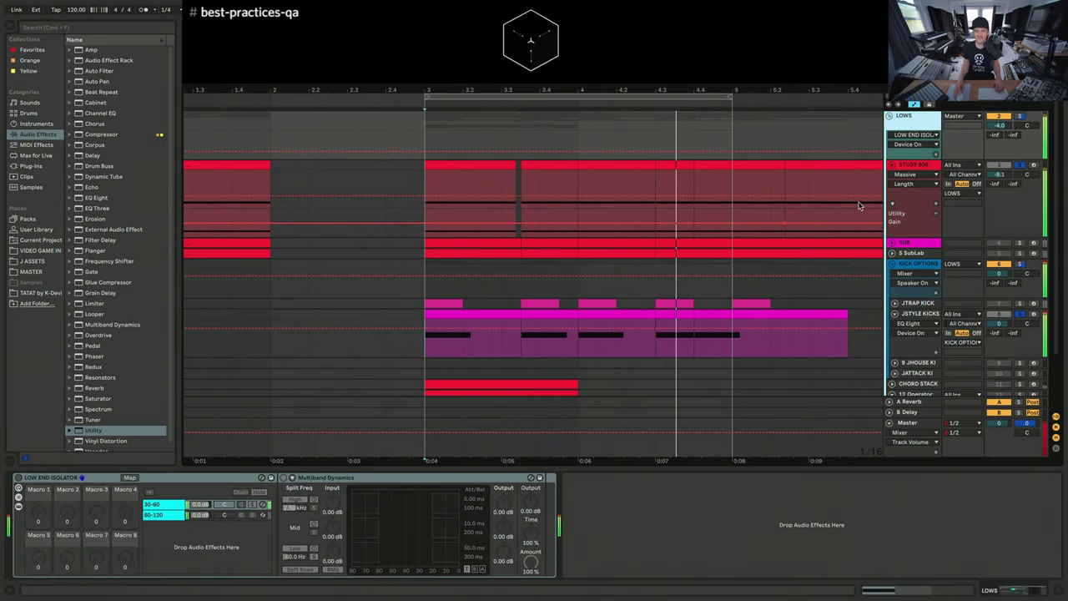
left_click(18, 478)
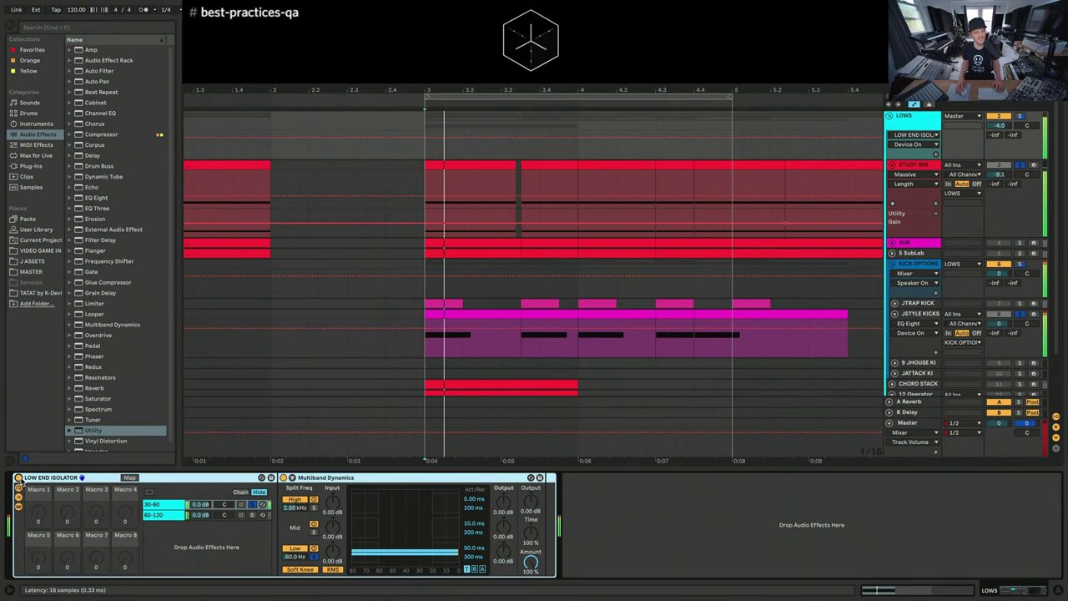
left_click(19, 478)
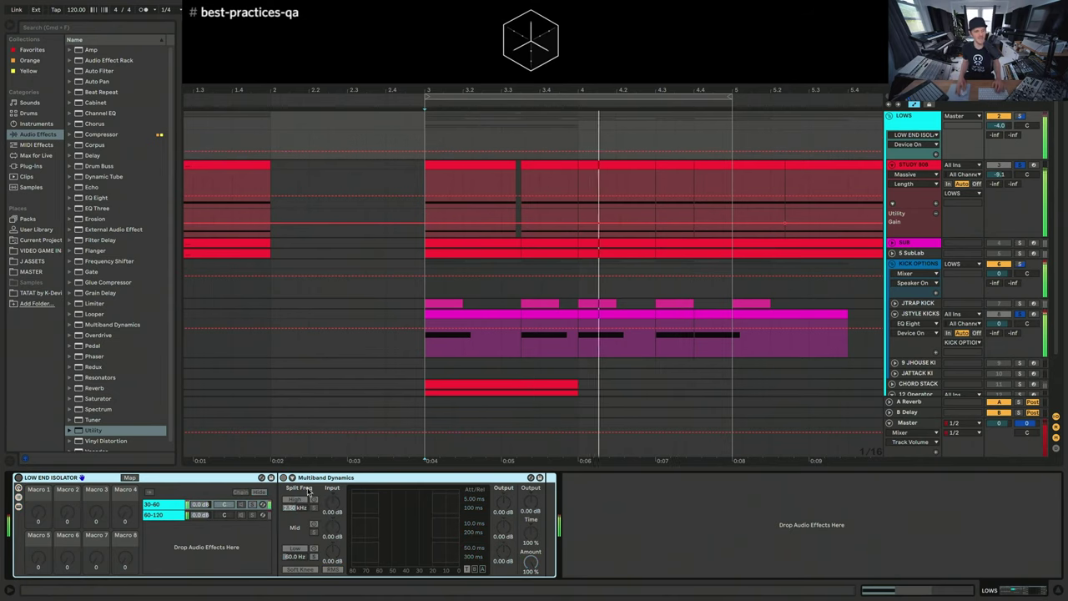
left_click(891, 316)
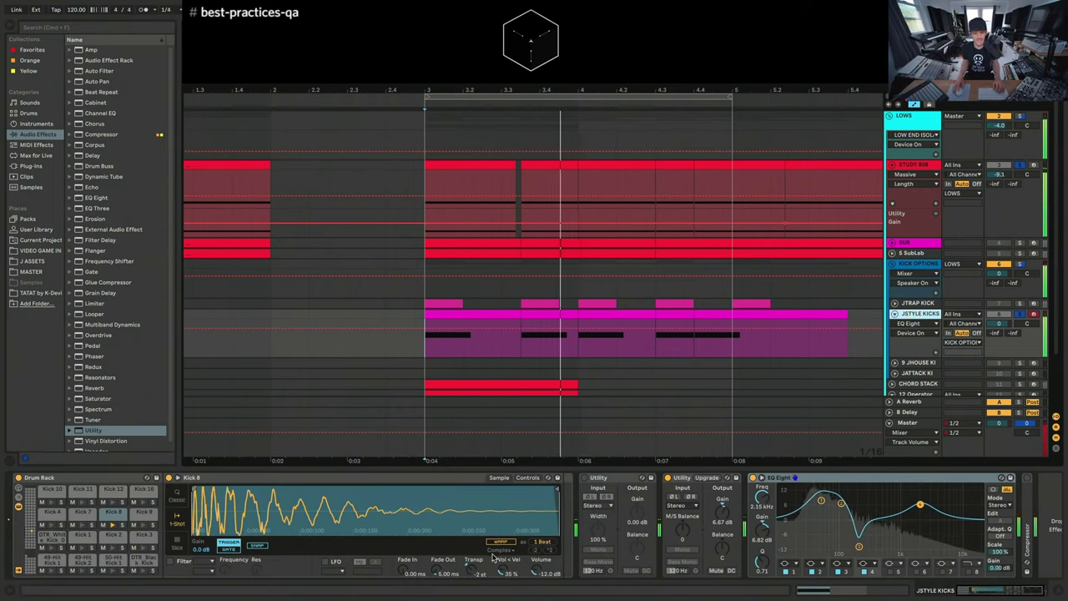
Step: Enable the Kick 8 pitch envelope at +4 st, with 245 ms decay and -32% sustain
left_click(527, 477)
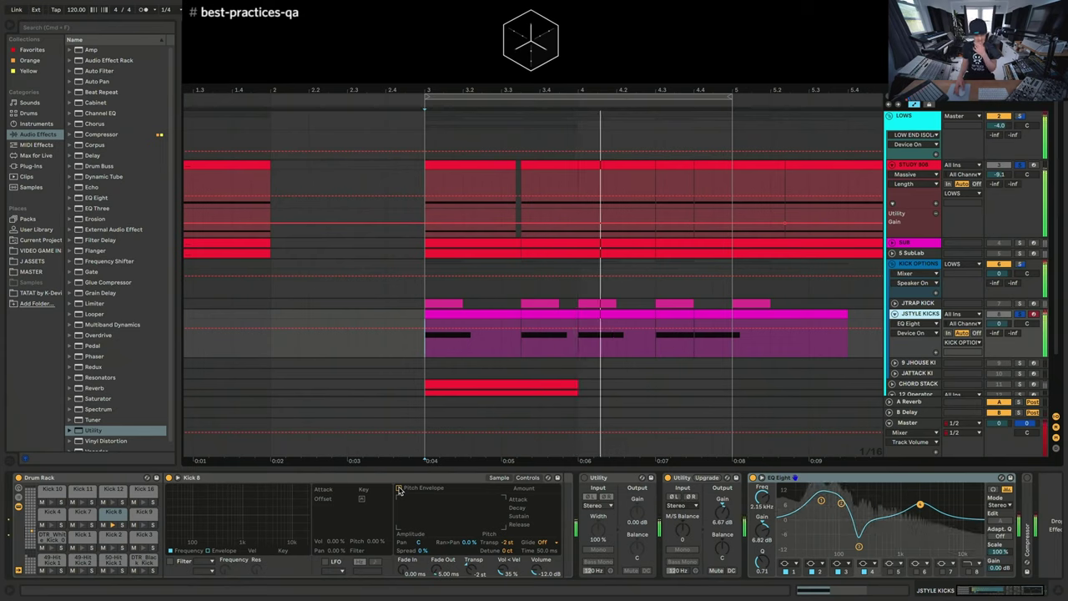
left_click(399, 489)
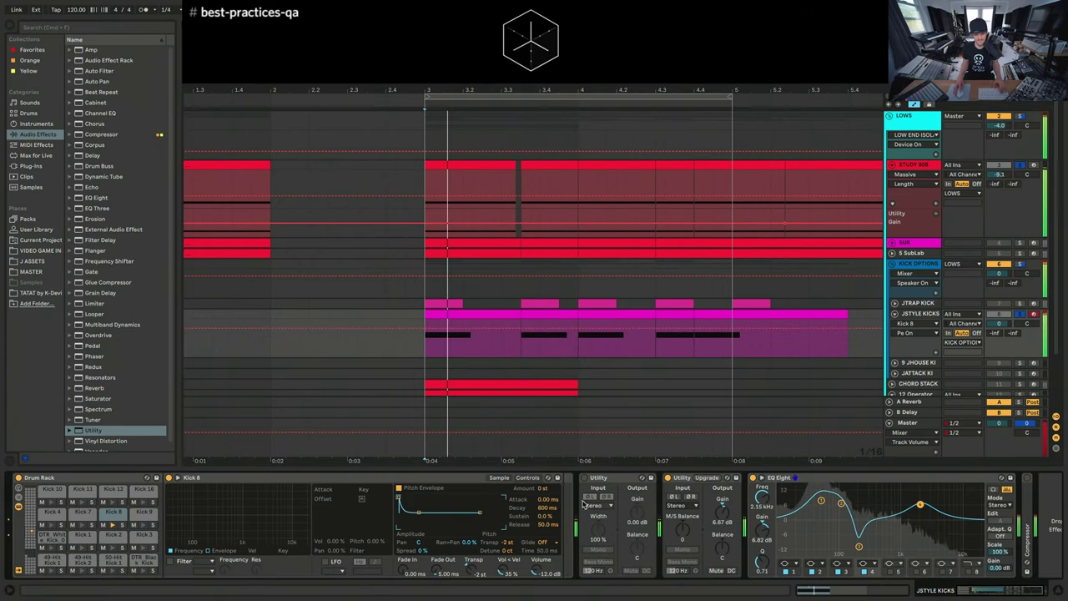
left_click(541, 490)
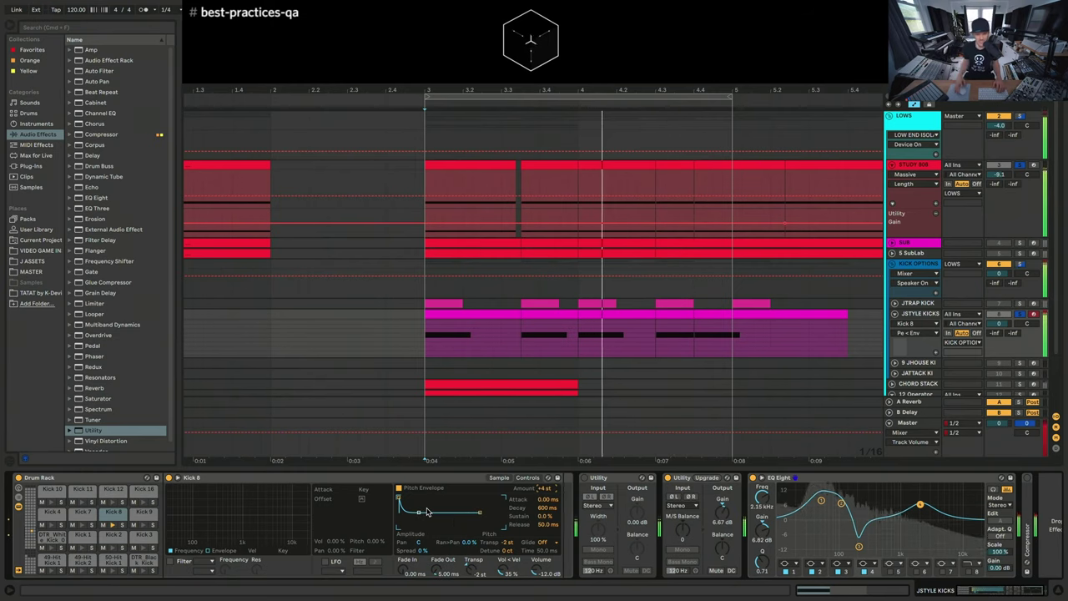
left_click_drag(422, 502, 414, 515)
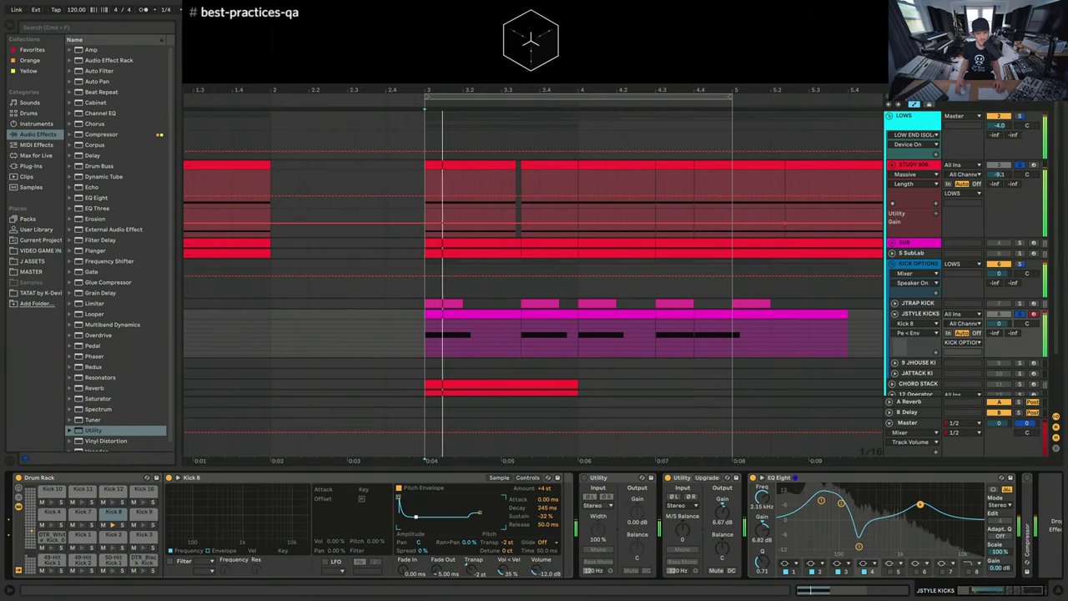
Step: Bypass and re-enable the pitch envelope to compare, then show the sample waveform
left_click(399, 489)
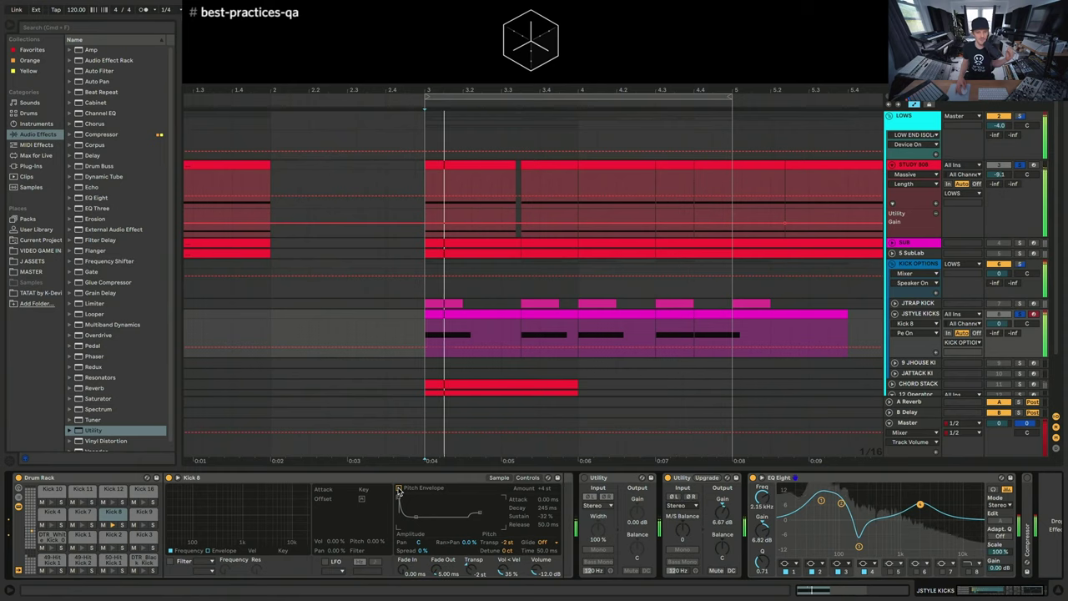
left_click(399, 490)
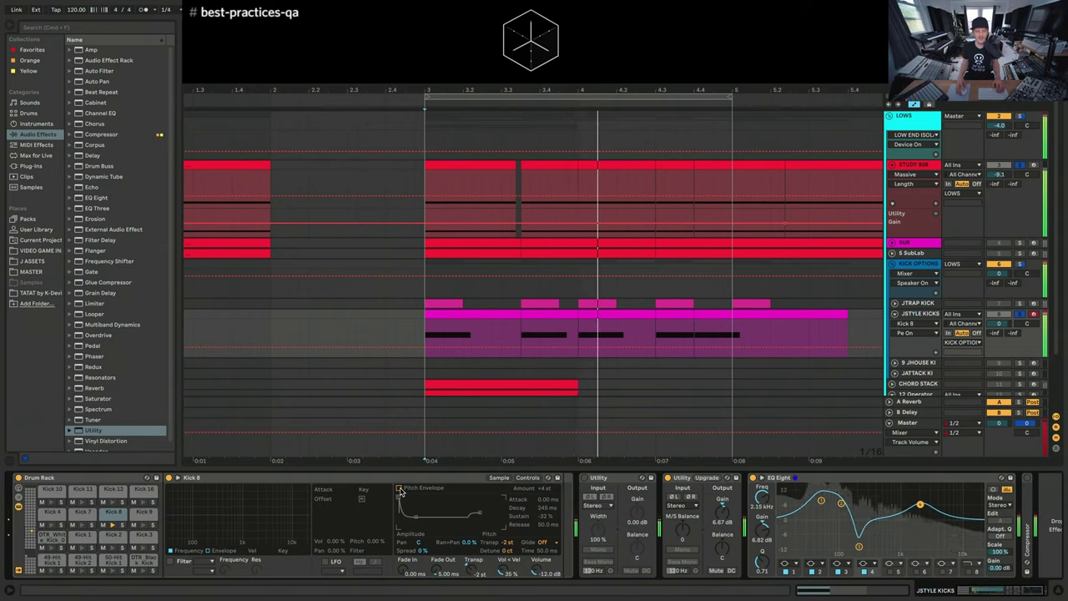
left_click(499, 478)
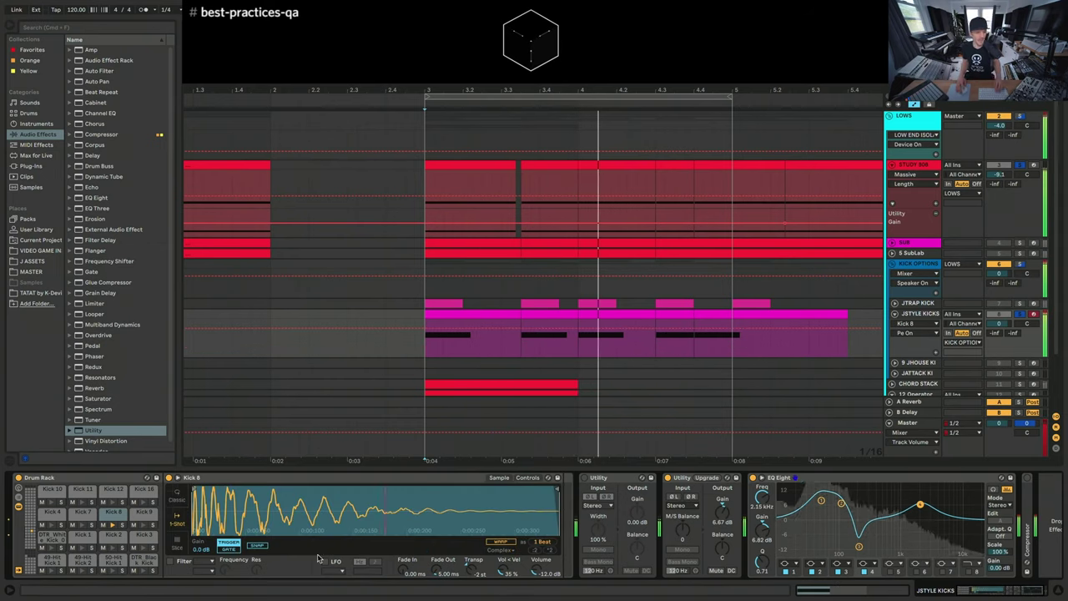
Step: Give Kick 8 a 99 ms fade-out with an earlier end, then turn on its Compressor
mouse_move(444, 573)
left_mouse_down()
mouse_move(444, 542)
mouse_move(446, 574)
mouse_move(438, 574)
left_mouse_up()
left_click_drag(432, 490, 418, 491)
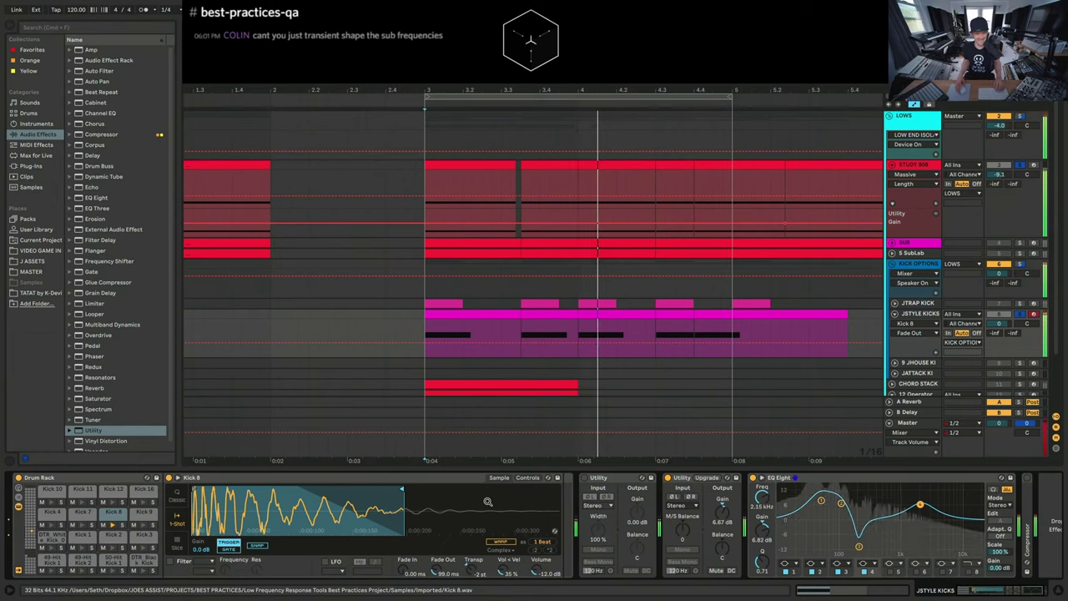
double_click(1027, 500)
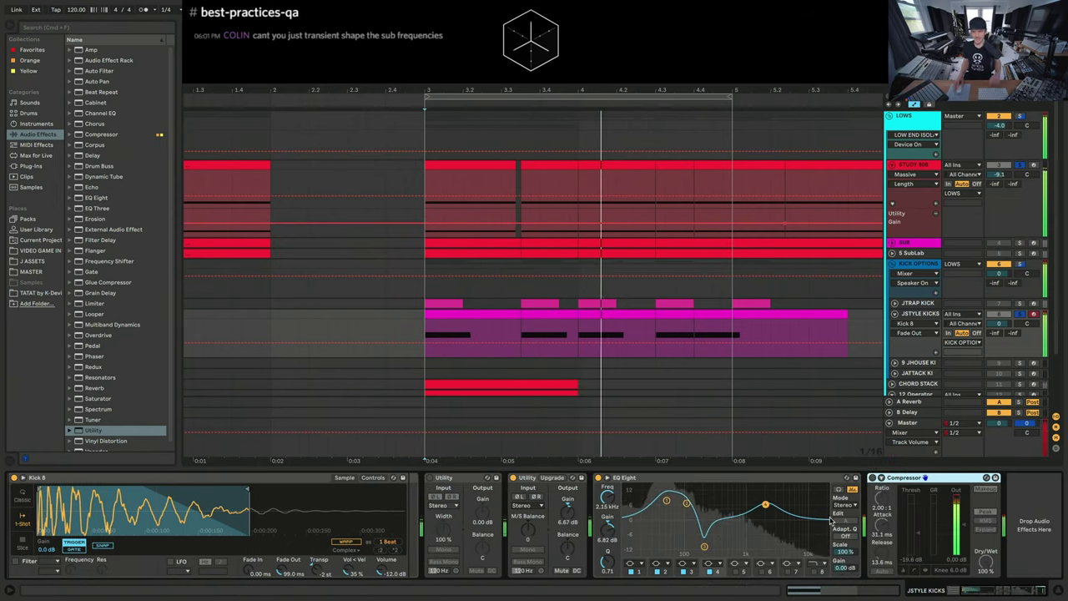
left_click(872, 477)
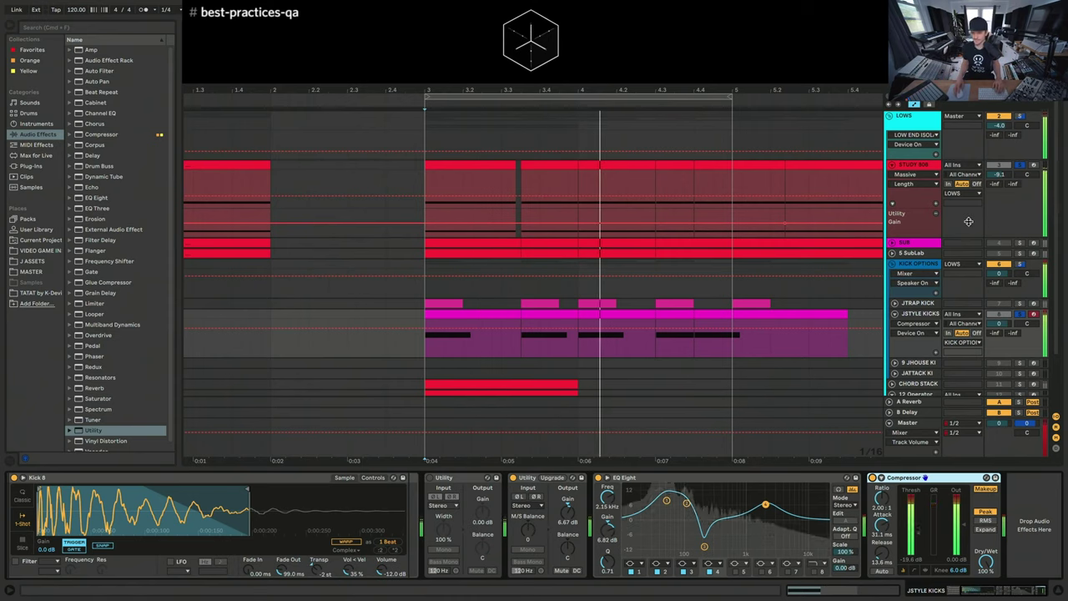
Step: Set the STUDY 808 Compressor's sidechain source to JSTYLE KICKS and raise its threshold
left_click(914, 165)
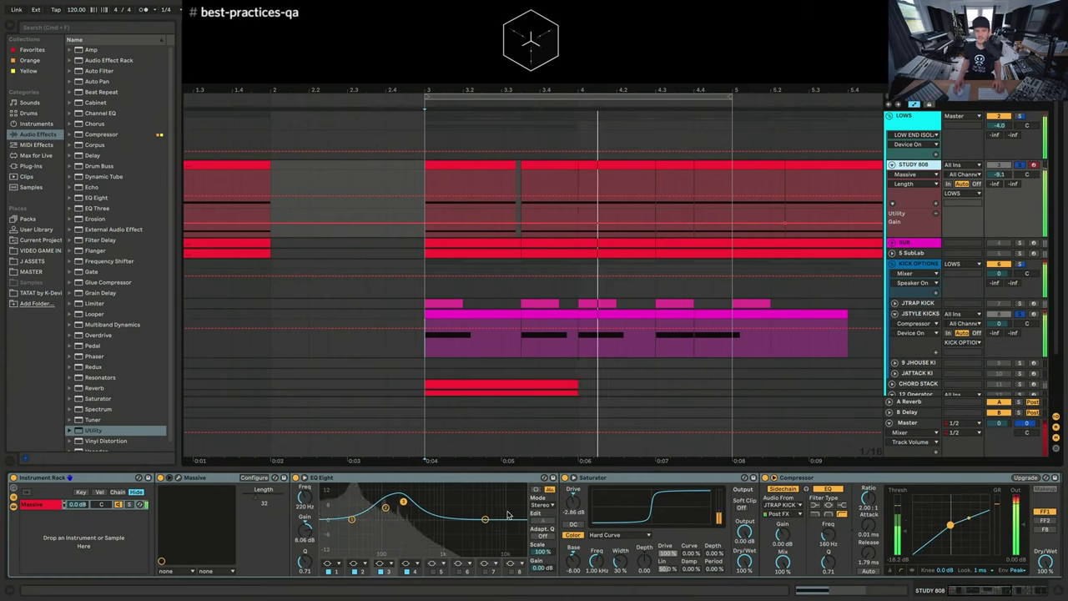
left_click(782, 505)
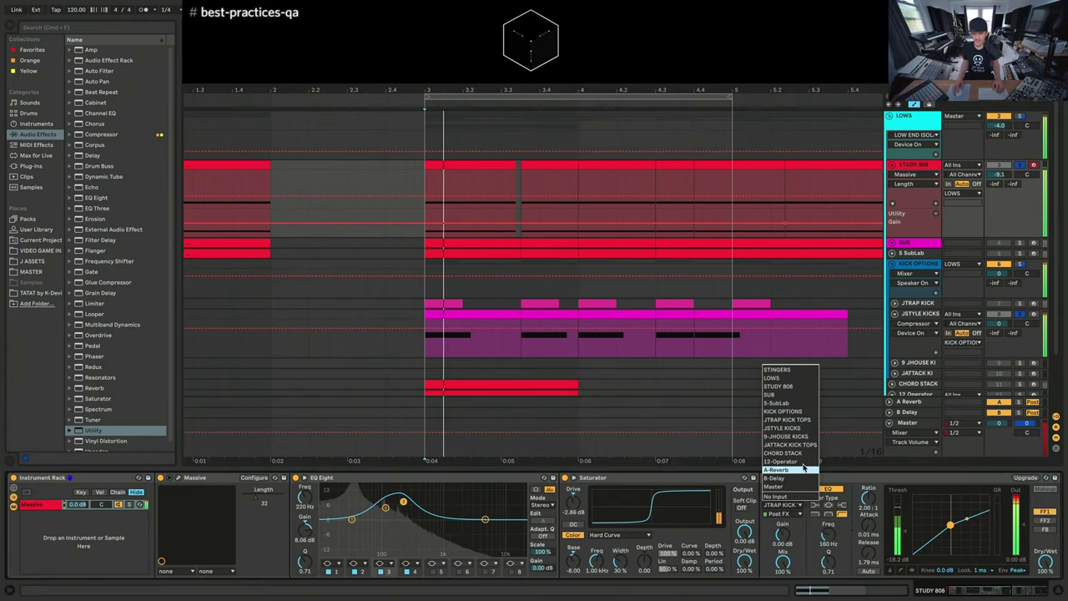
left_click(806, 428)
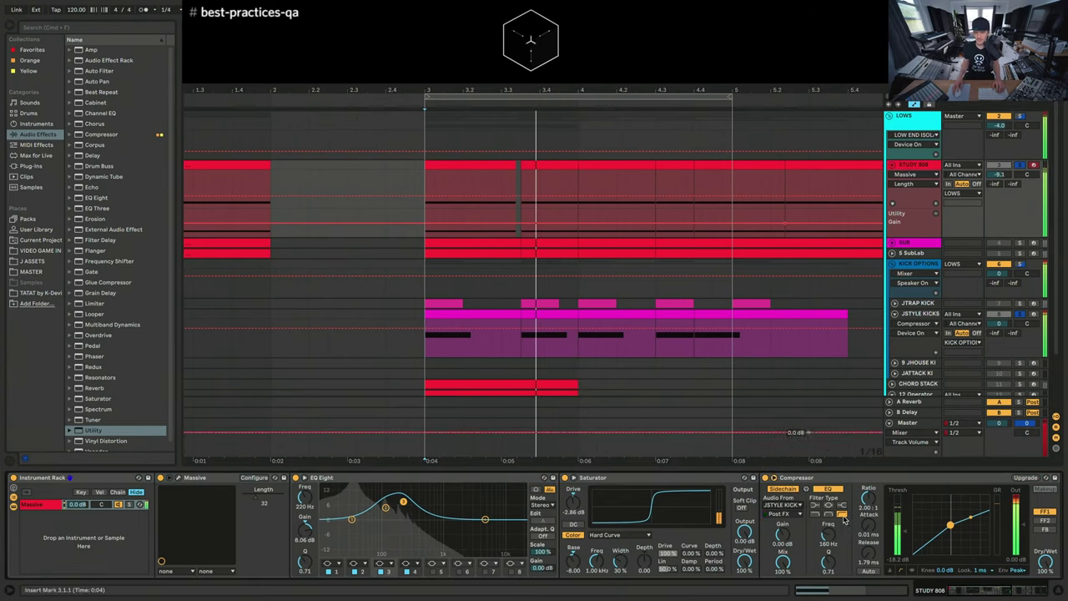
mouse_move(897, 519)
left_mouse_down()
mouse_move(897, 505)
mouse_move(898, 519)
left_mouse_up()
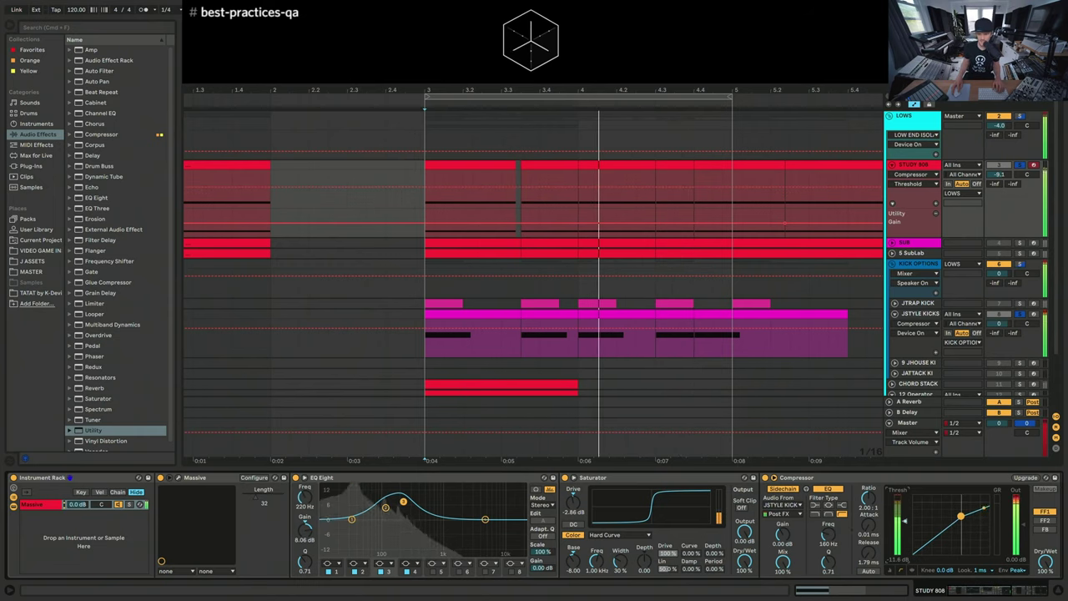